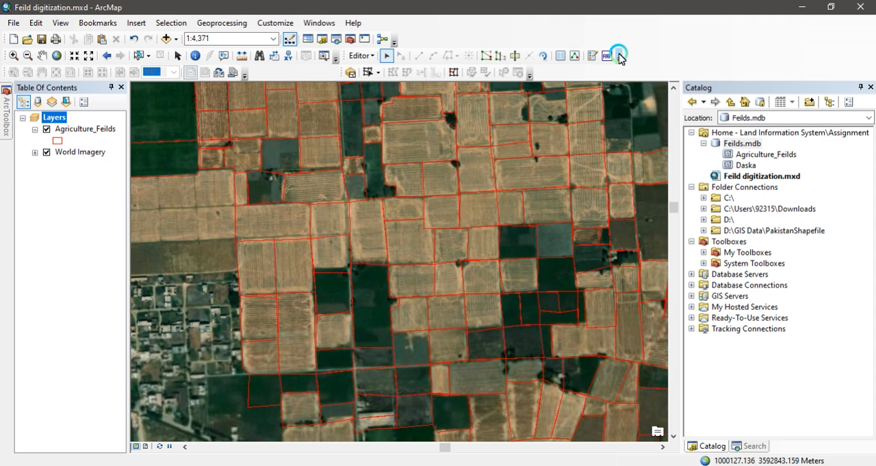
- Start creating features with the Agriculture_Feilds template and the Polygon construction tool
left_click(576, 56)
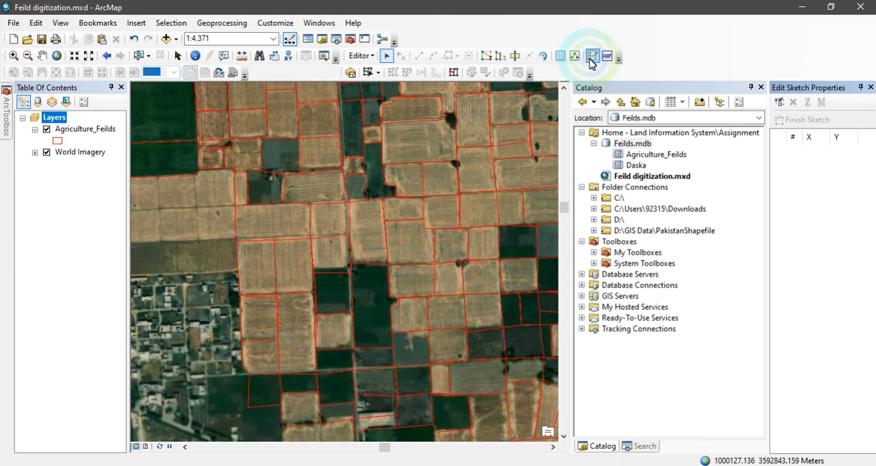
left_click(592, 56)
left_click(820, 144)
left_click(802, 410)
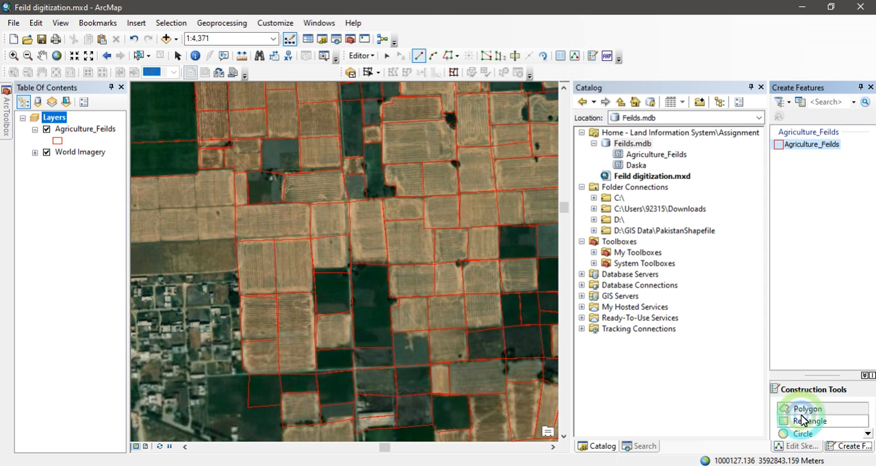
left_click(318, 351)
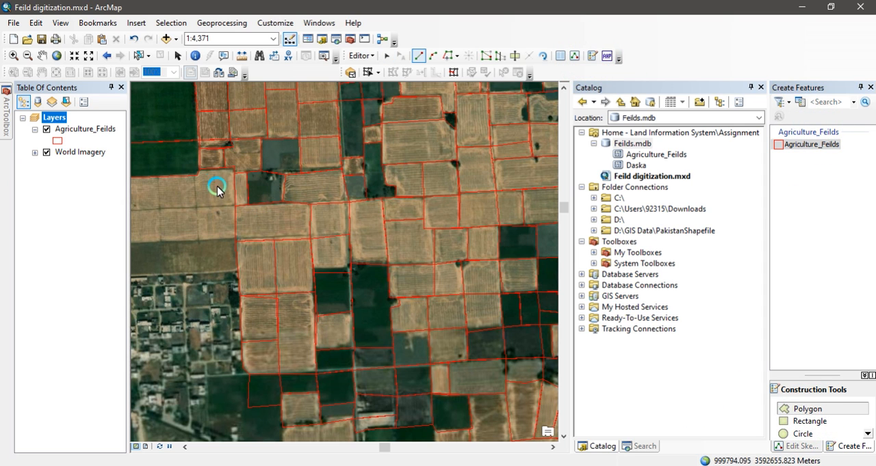
- Digitize a polygon around the undigitized field directly west of the narrow outlined strip, snapping to the neighbouring field boundaries
left_click(199, 168)
left_click(231, 164)
left_click(225, 166)
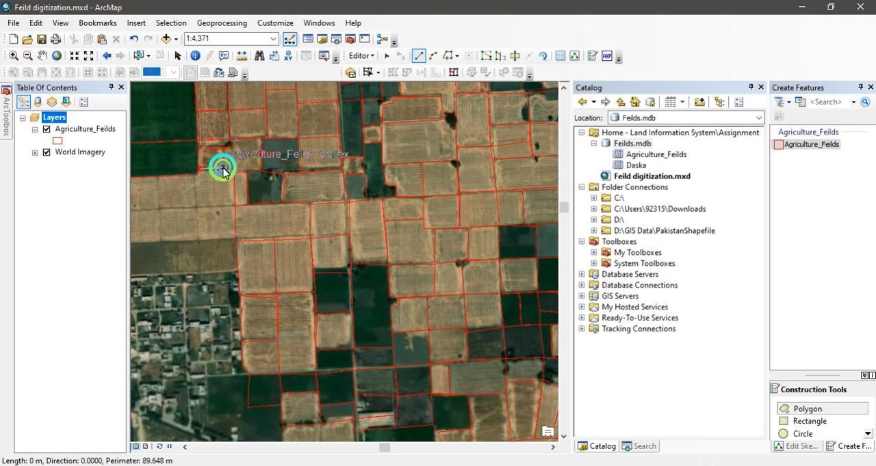
left_click(234, 166)
left_click(234, 206)
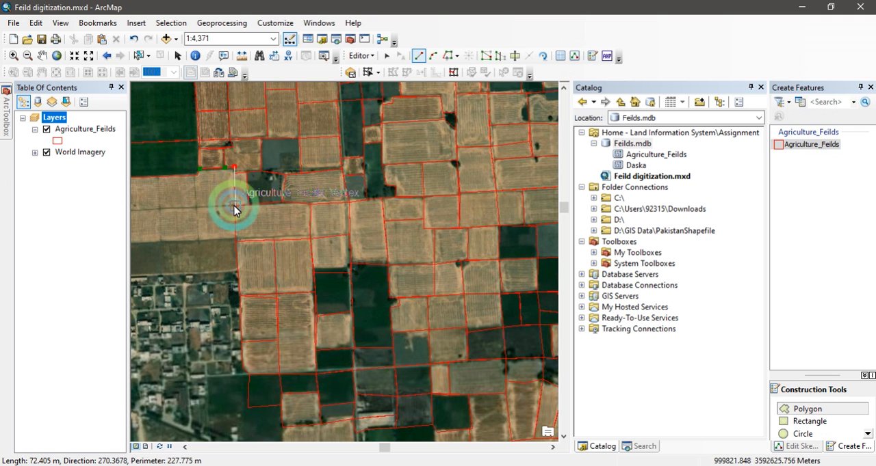
left_click(193, 214)
left_click(198, 209)
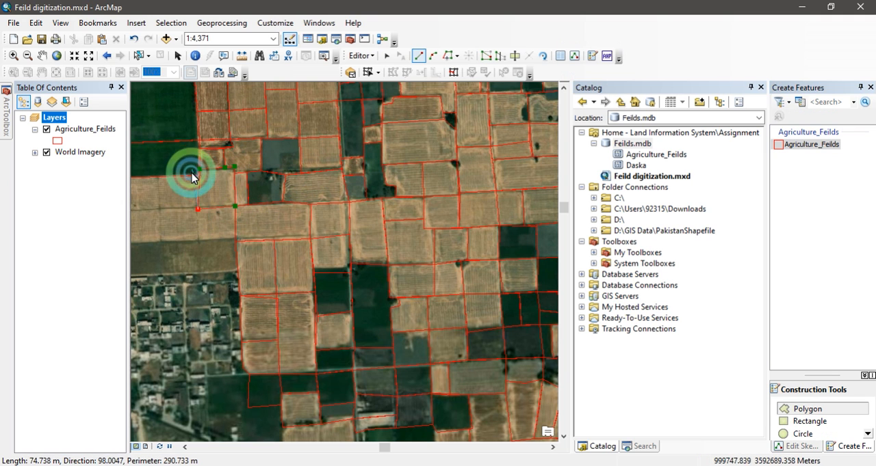
double_click(192, 178)
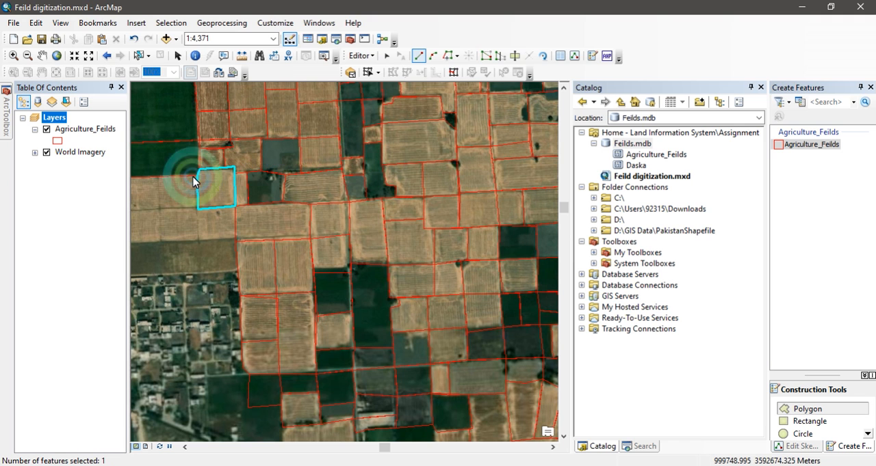
- Save the edits, stop the editing session and put away the feature creation pane
left_click(361, 56)
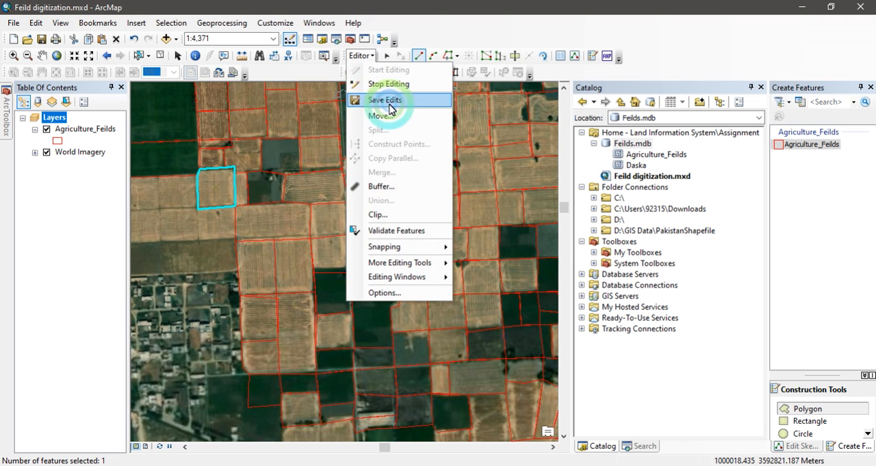
left_click(392, 100)
left_click(366, 55)
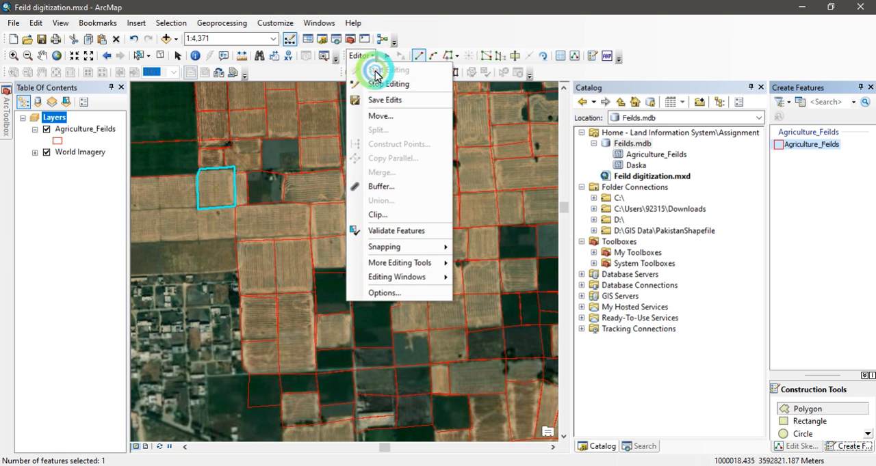
left_click(384, 85)
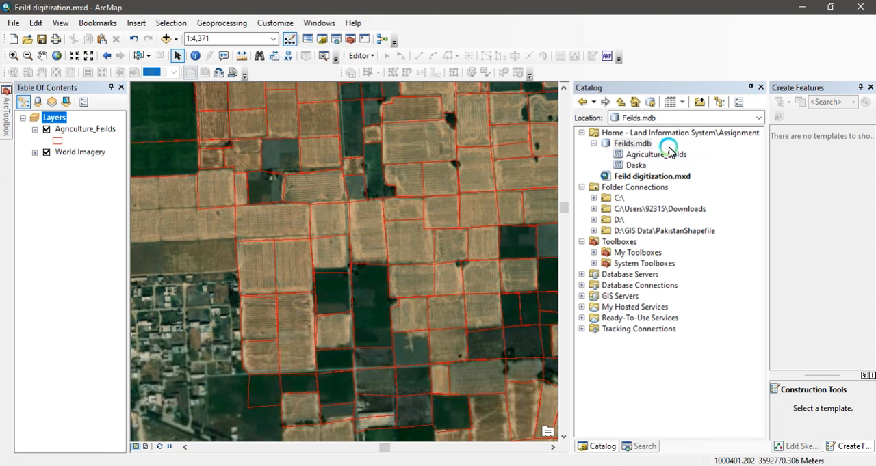
left_click(860, 88)
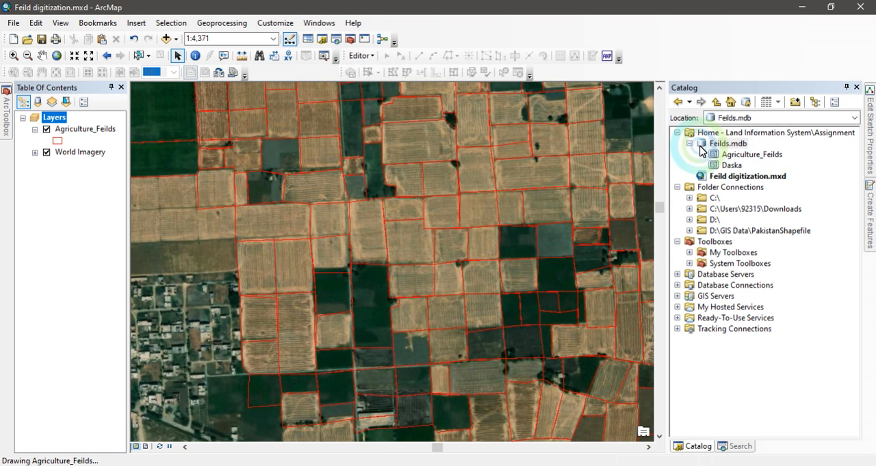
- Start a new feature dataset in the Feilds.mdb geodatabase and name it landRecords
left_click(729, 167)
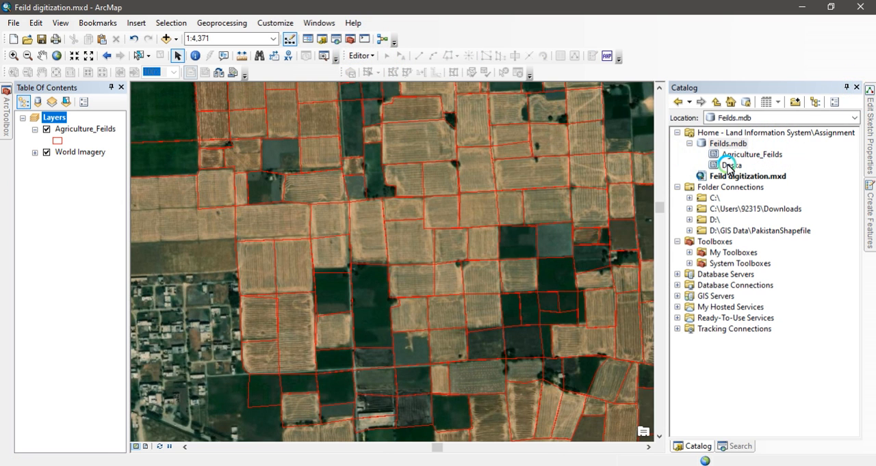
left_click(689, 144)
left_click(715, 145)
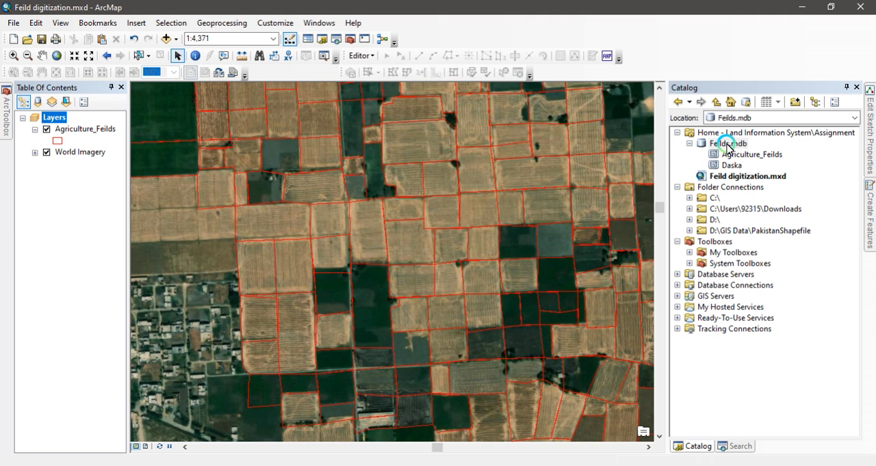
right_click(728, 146)
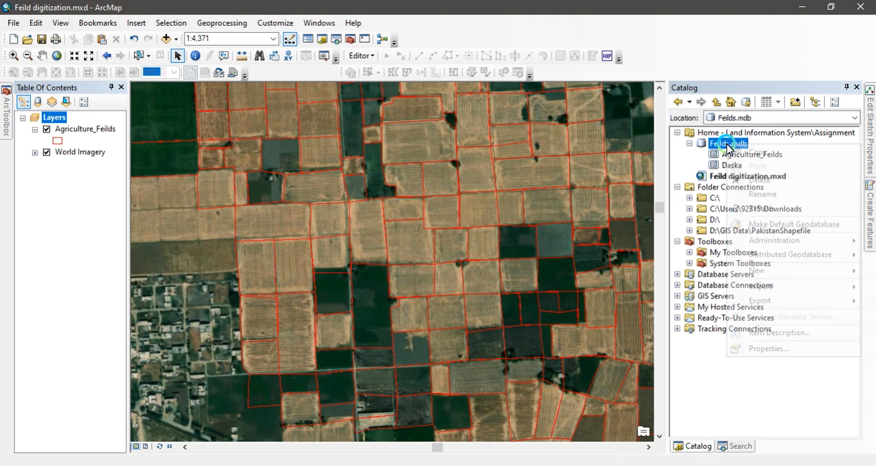
left_click(791, 271)
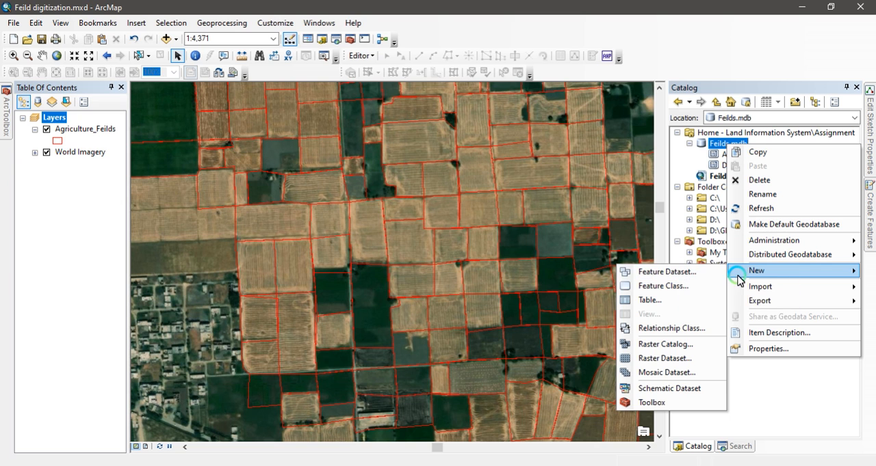
left_click(690, 275)
left_click(388, 98)
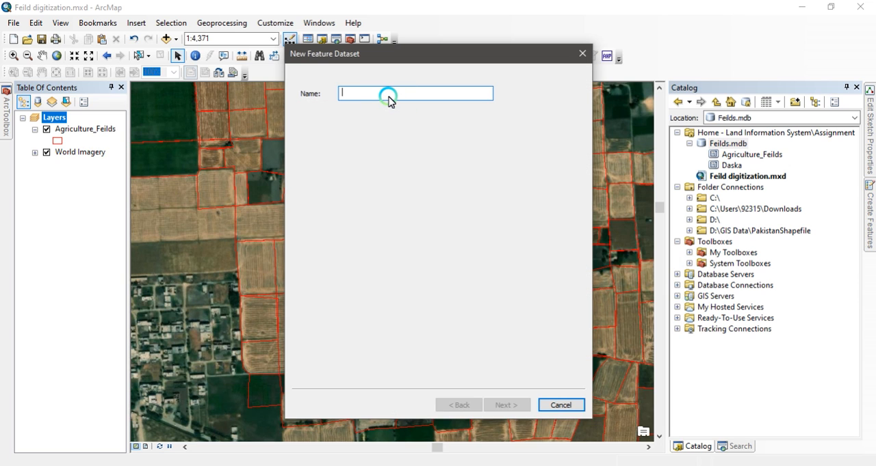
type("landRecords")
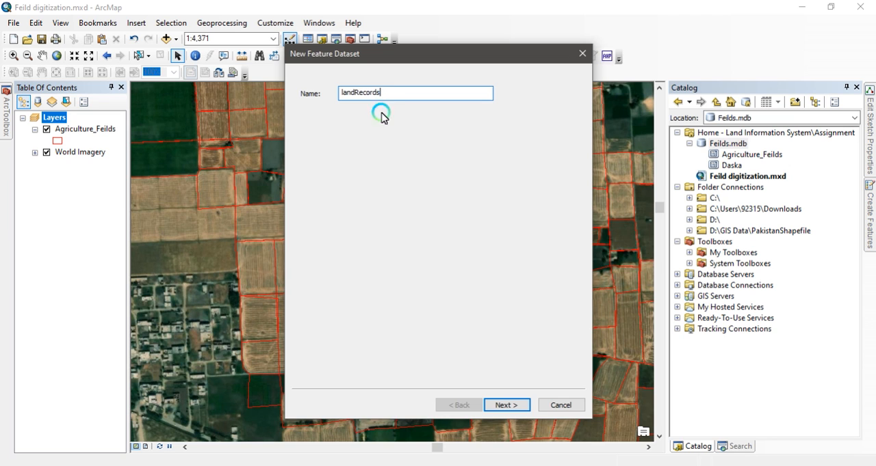
left_click(501, 406)
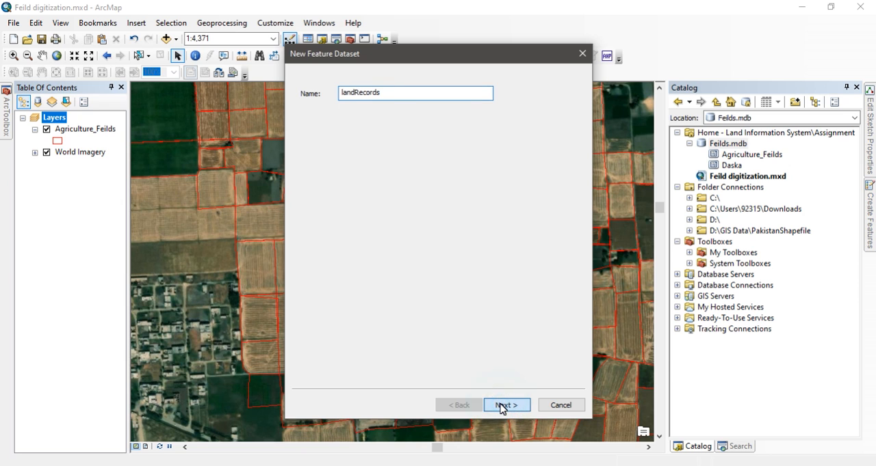
left_click(501, 405)
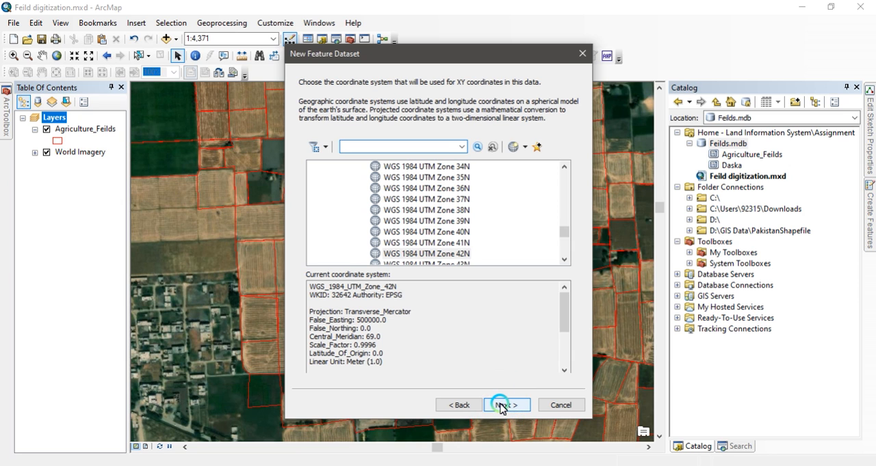
- Assign the WGS 1984 UTM Zone 42N coordinate system to the dataset and finish it with the default tolerances
left_click(452, 253)
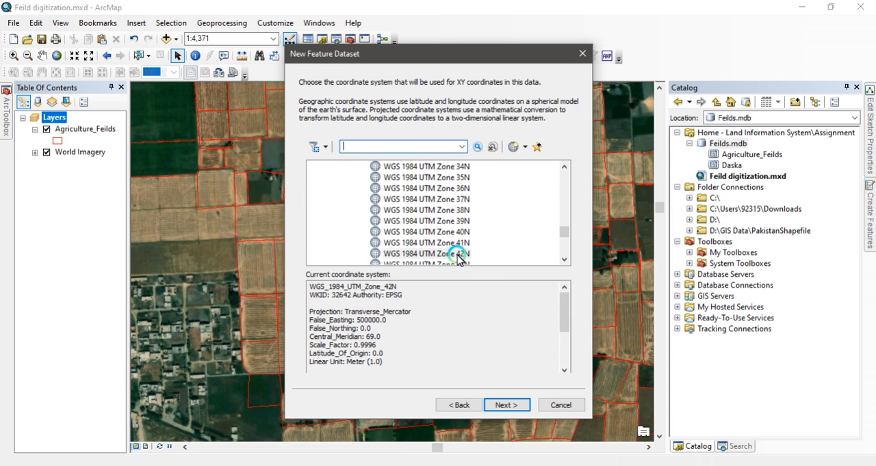
left_click(454, 254)
left_click(507, 405)
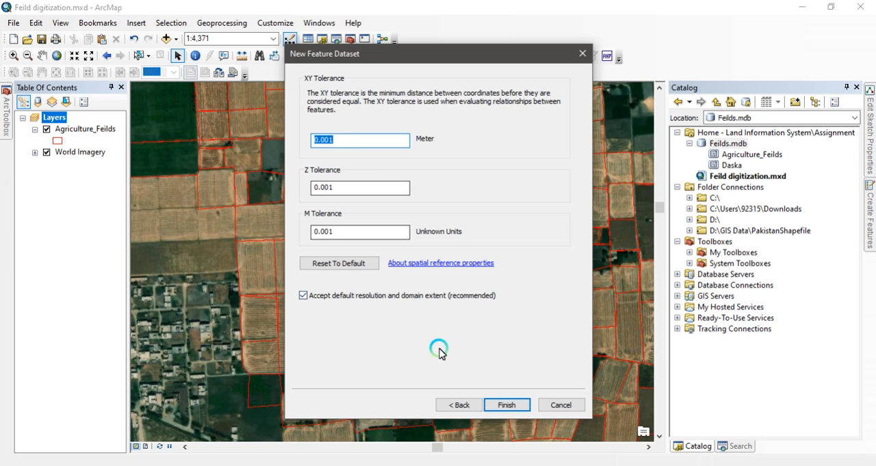
left_click(511, 406)
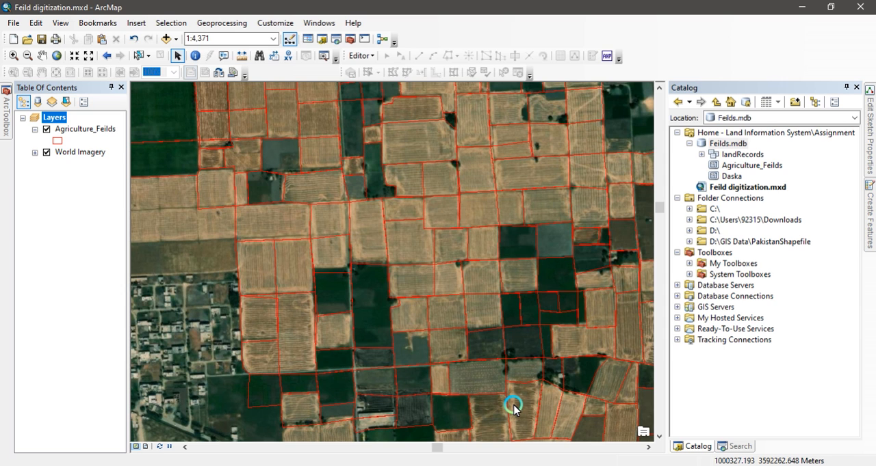
- Start a single feature class import into the landRecords dataset with the Agriculture_Feilds layer as input features
right_click(737, 156)
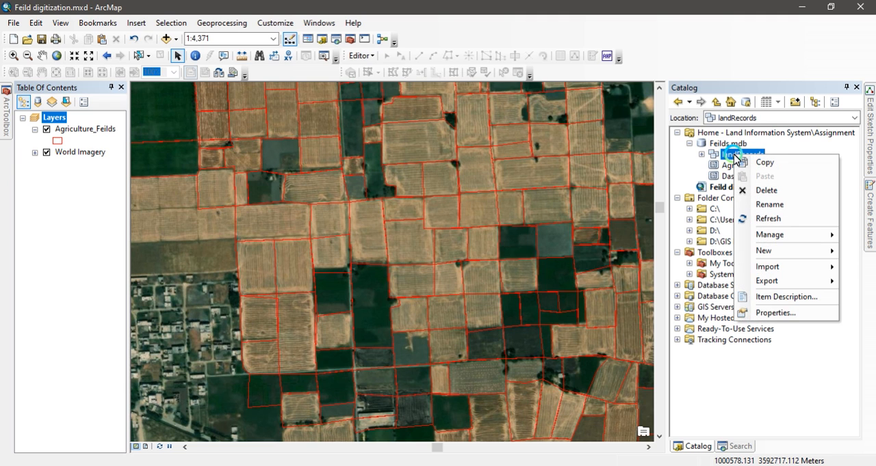
mouse_move(780, 270)
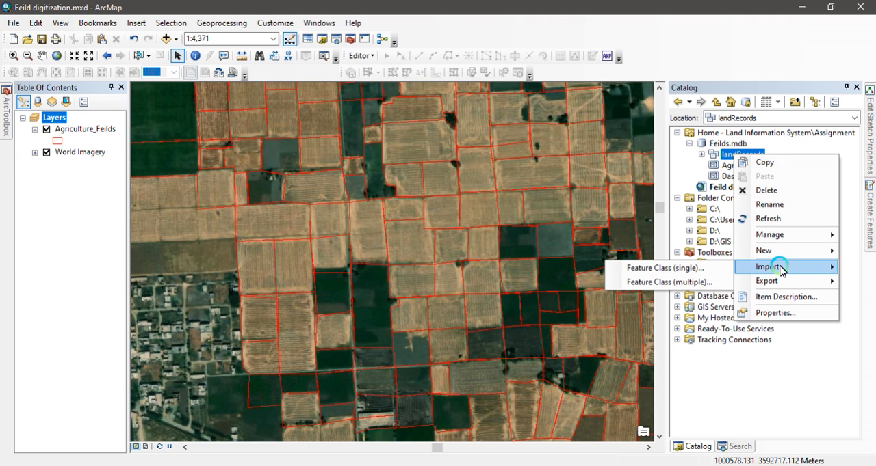
left_click(663, 269)
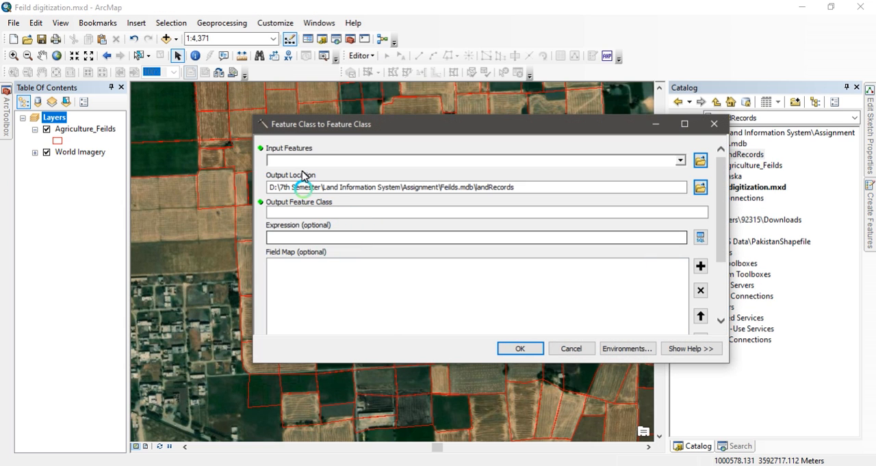
left_click(79, 129)
left_click_drag(94, 133, 312, 161)
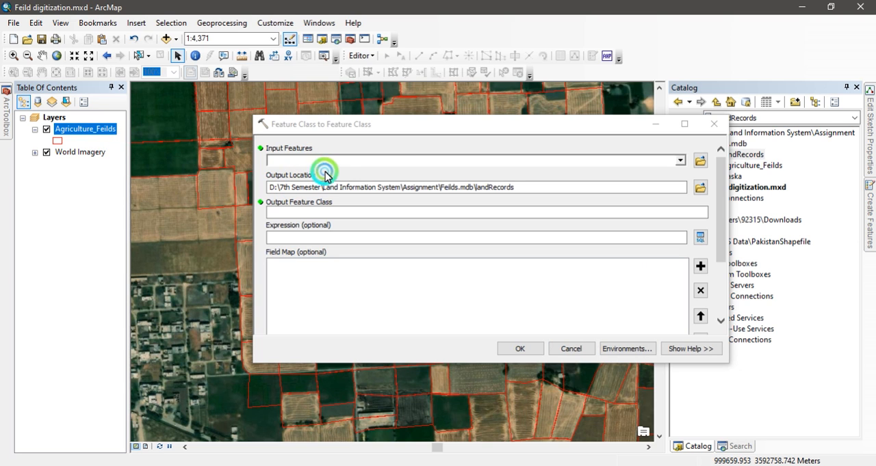
left_click_drag(344, 168, 369, 161)
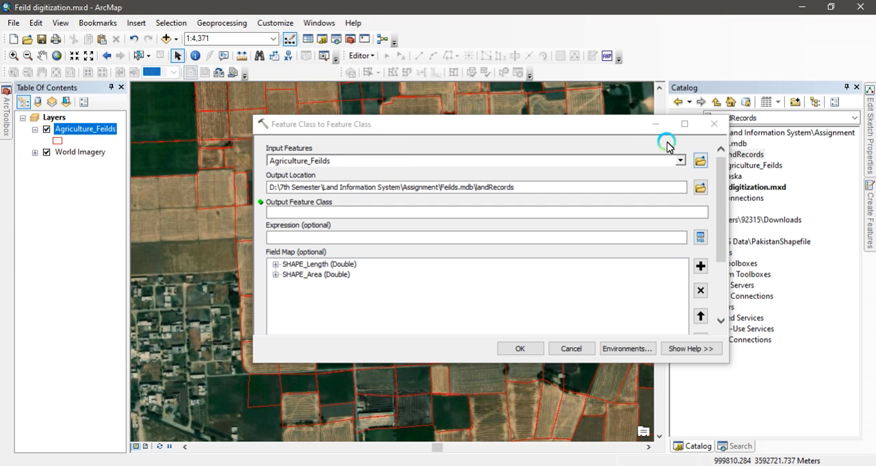
- Set the import's output location to the path of the landRecords dataset in Feilds.mdb
left_click_drag(619, 125, 512, 155)
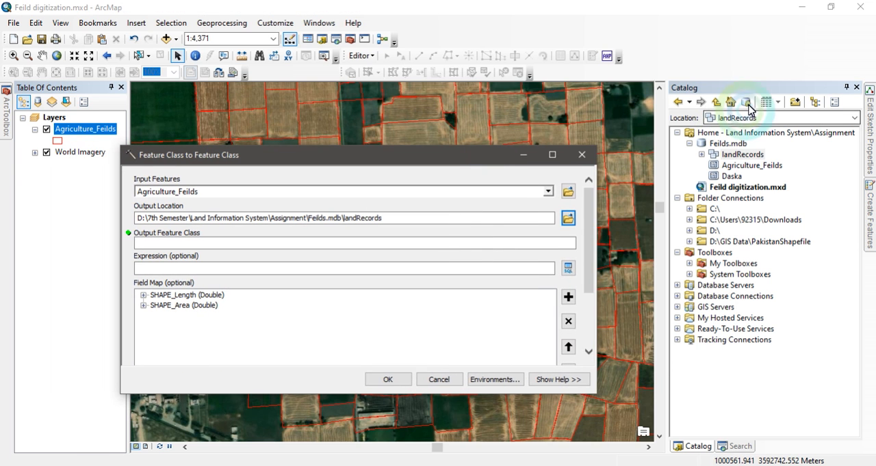
left_click(737, 156)
left_click(761, 118)
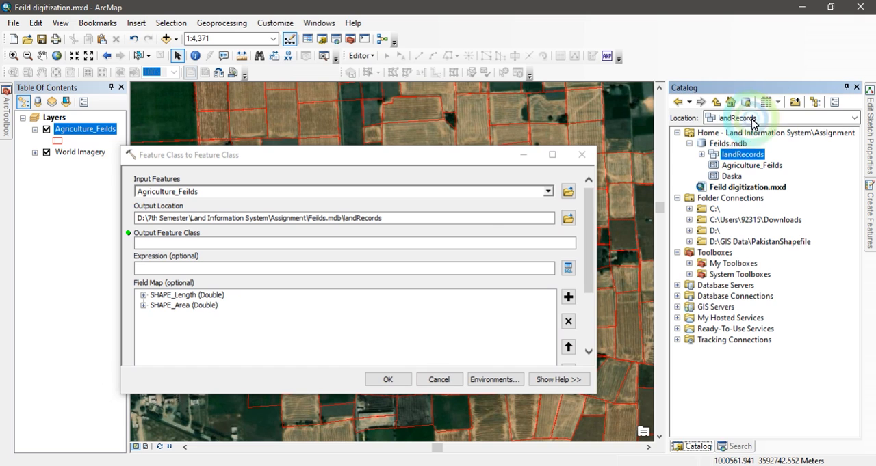
right_click(778, 118)
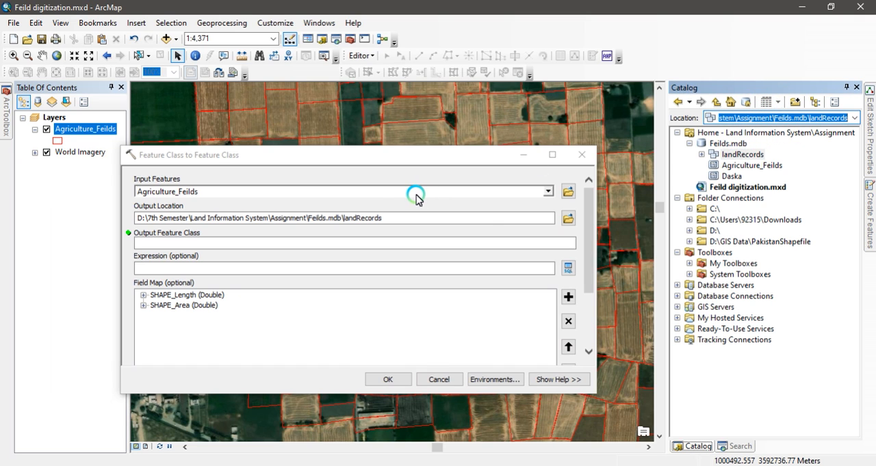
left_click(389, 219)
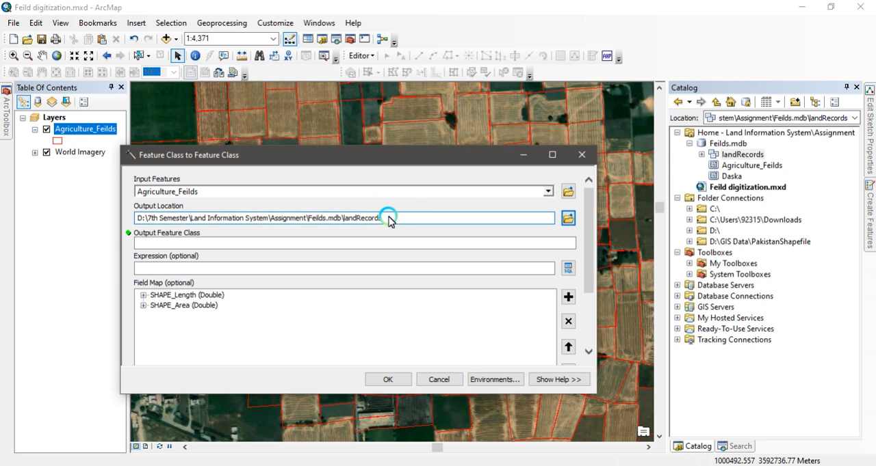
- Name the output feature class LR, run the import and expand the landRecords dataset to show its contents
left_click(221, 243)
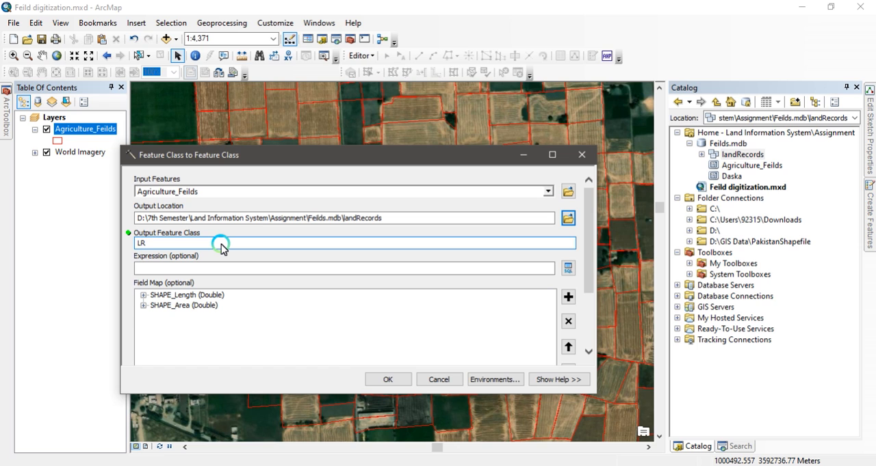
type("LR")
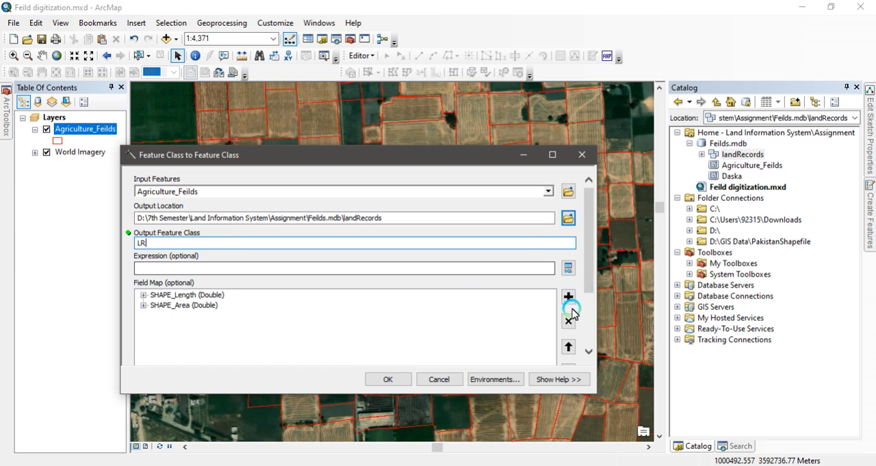
left_click(588, 335)
left_click(390, 381)
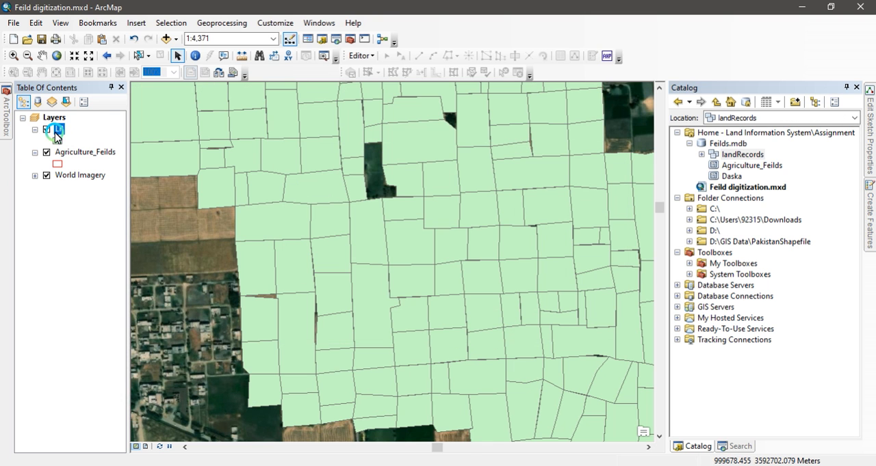
double_click(711, 154)
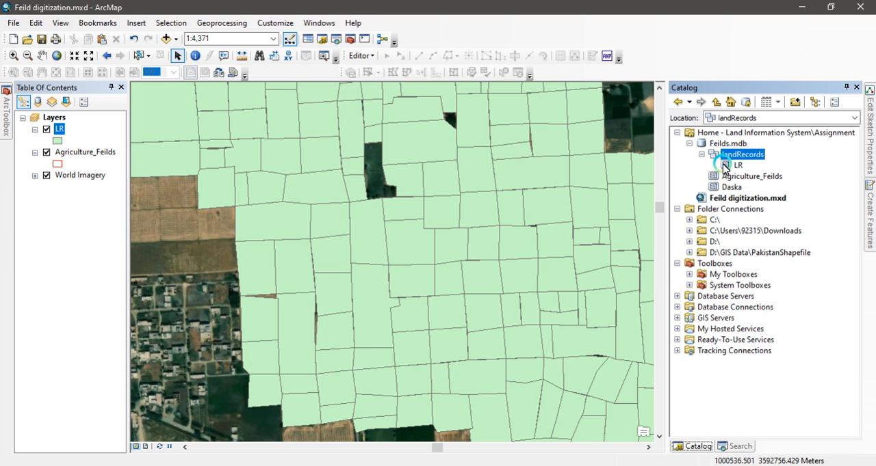
- Symbolize the LR layer with the Hollow symbol and a thicker outline so the imagery shows through
left_click(59, 141)
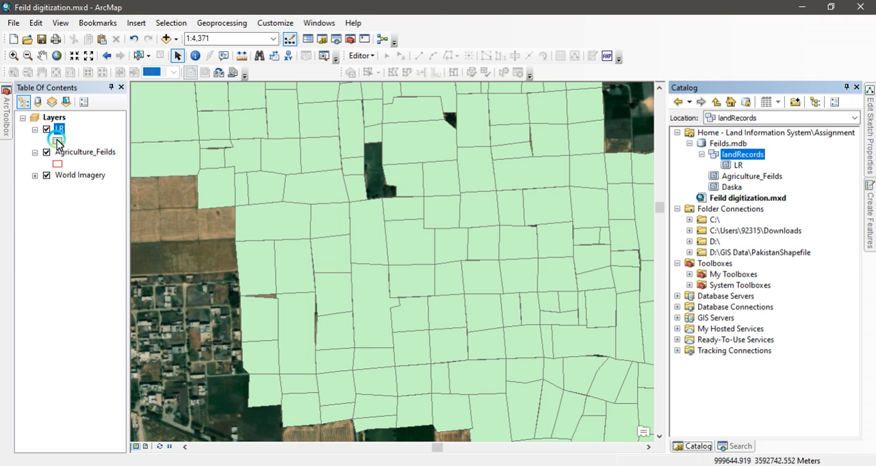
left_click(287, 199)
left_click(541, 208)
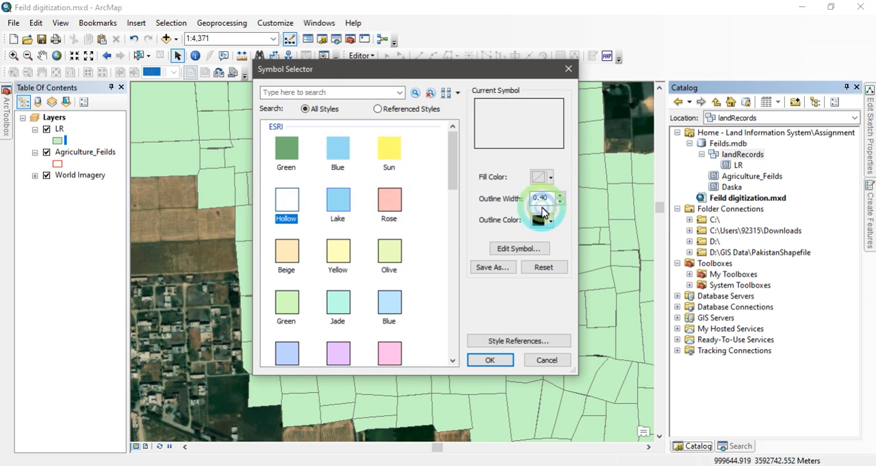
left_click(560, 195)
left_click(560, 195)
left_click(484, 362)
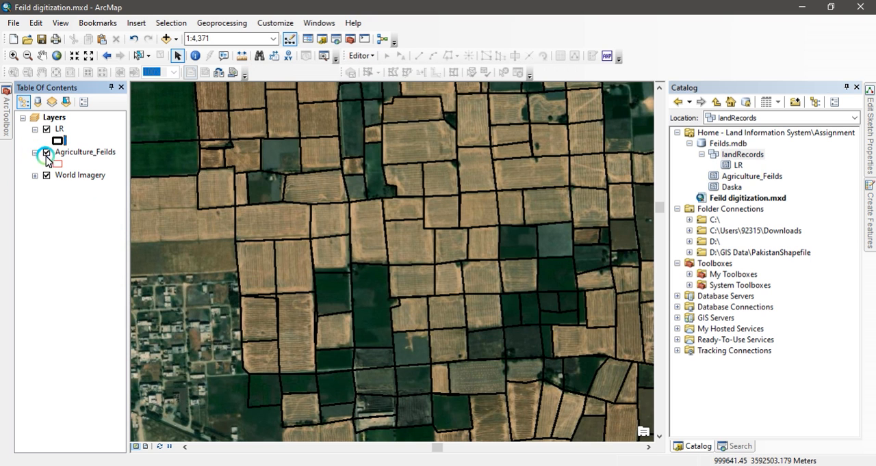
- Start a new topology in the landRecords dataset with LR participating, keeping the default name, cluster tolerance and ranks
right_click(741, 157)
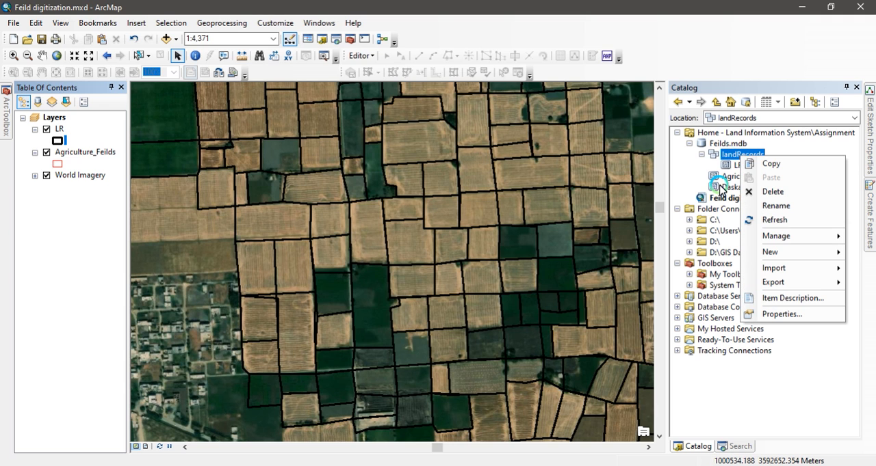
mouse_move(809, 271)
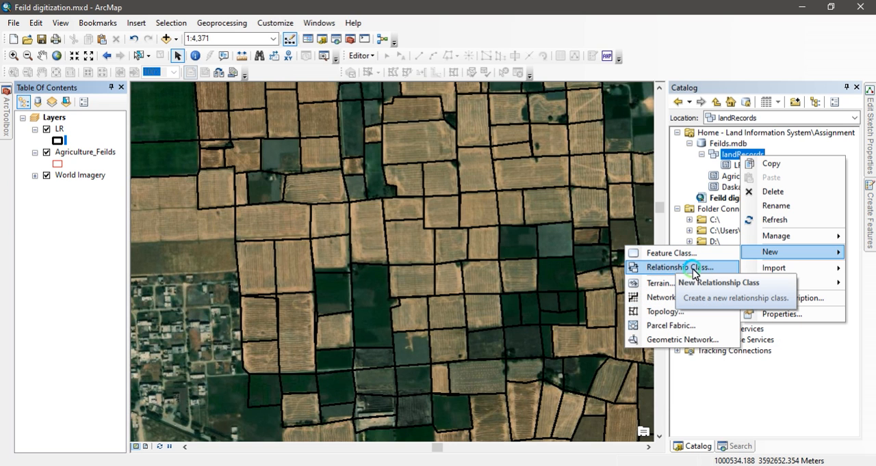
left_click(666, 312)
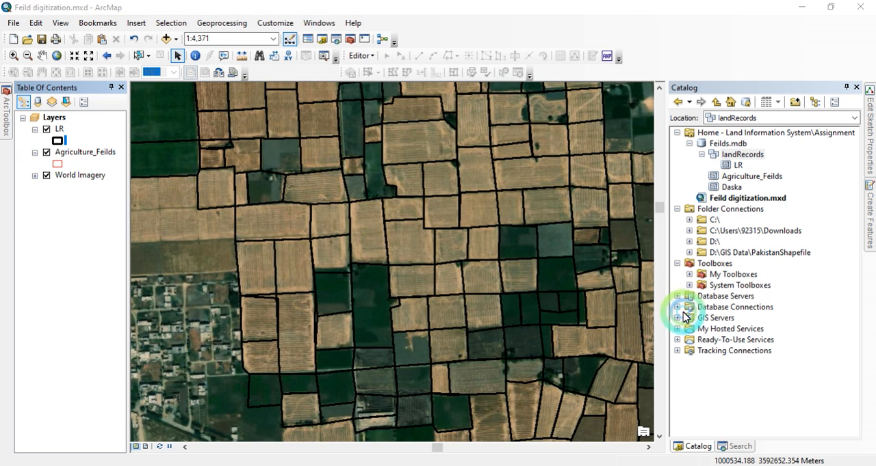
left_click(502, 347)
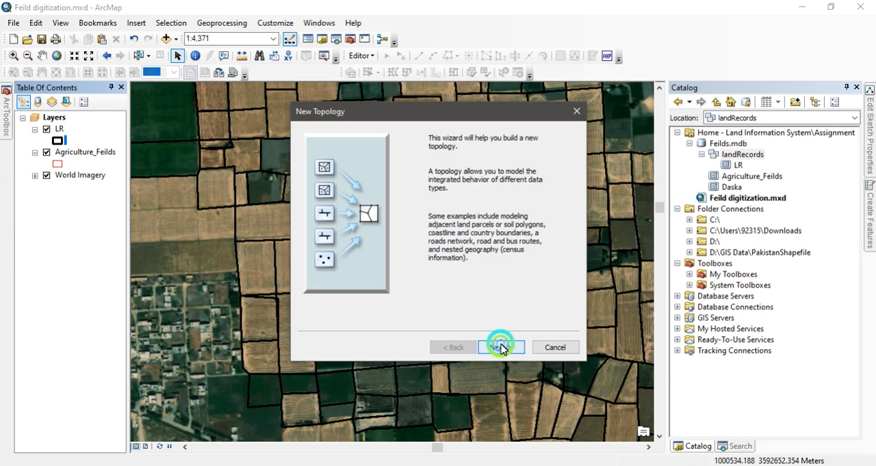
left_click(501, 347)
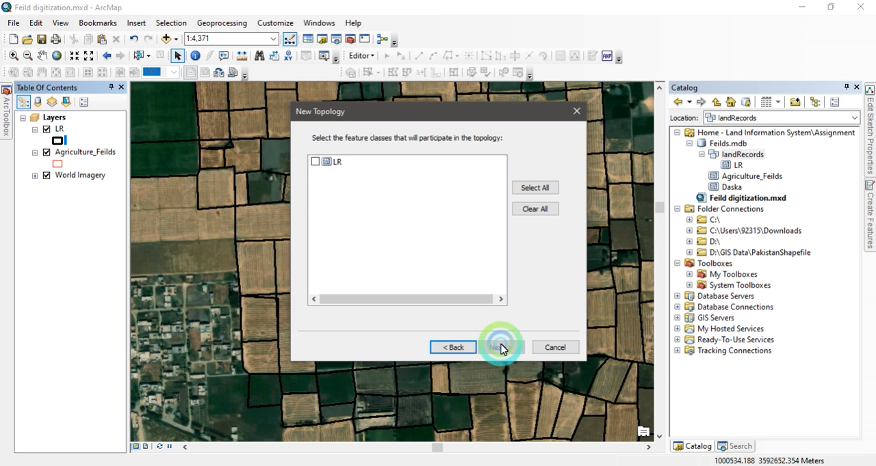
left_click(315, 162)
left_click(500, 347)
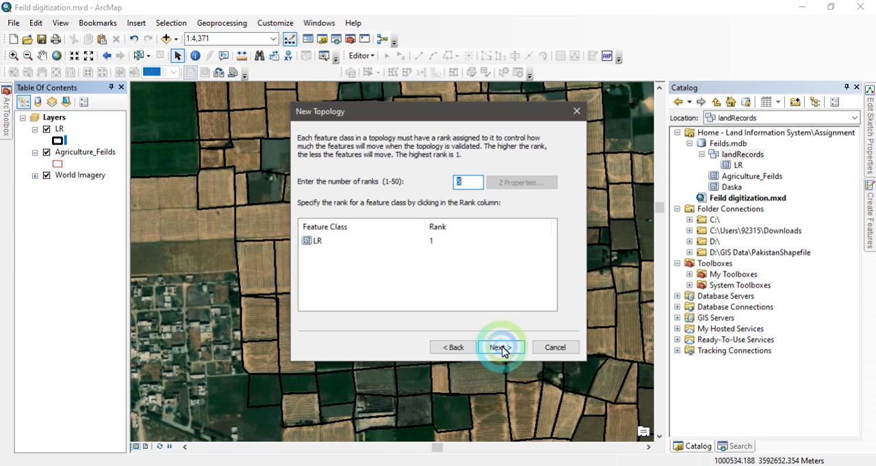
left_click(500, 348)
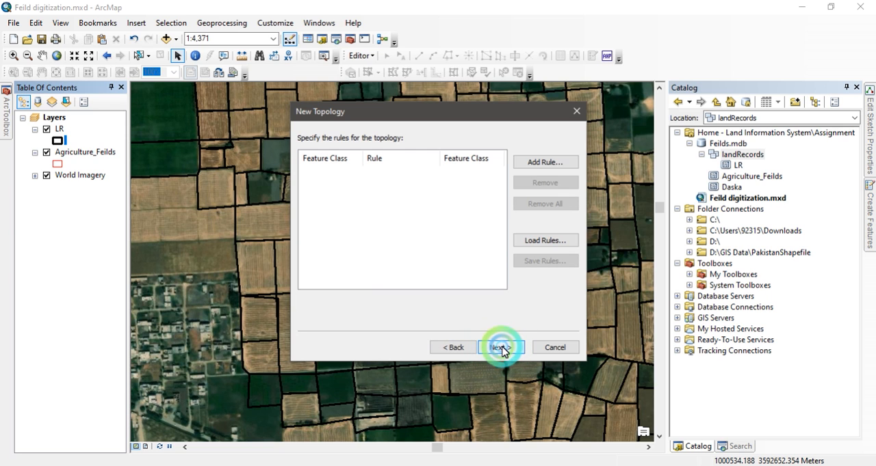
- Add the Must Not Have Gaps rule for LR to the topology and widen the Rule column
left_click(547, 165)
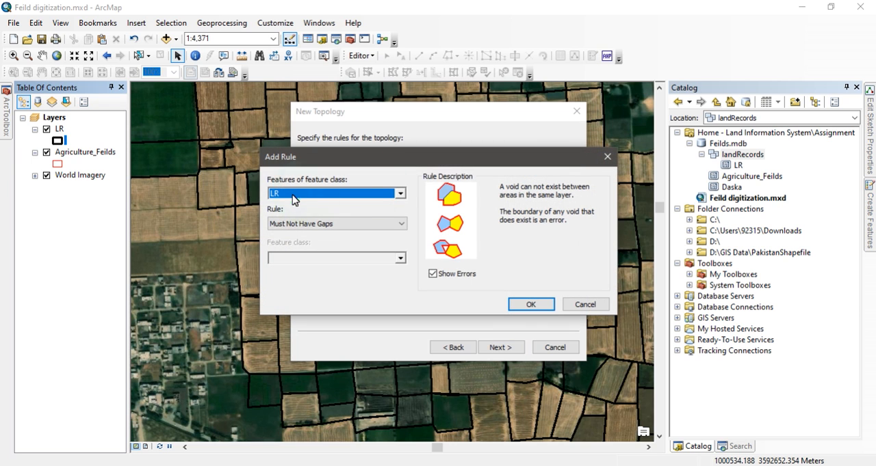
left_click(400, 196)
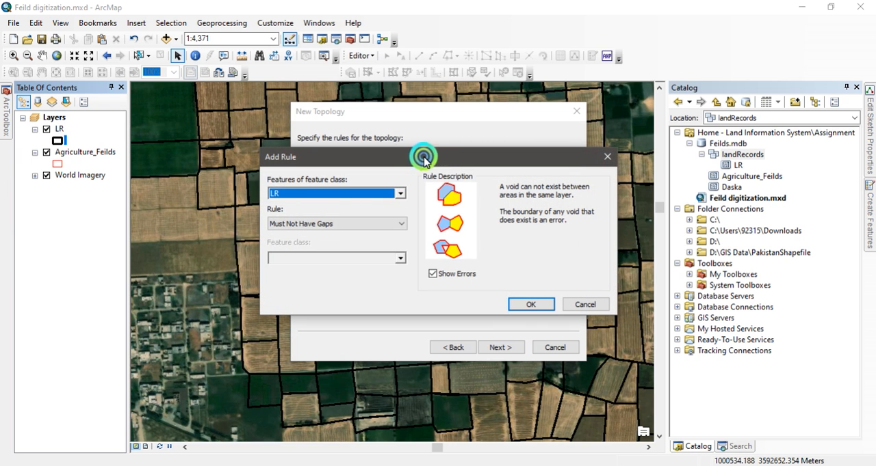
left_click_drag(423, 150, 587, 82)
left_click(235, 114)
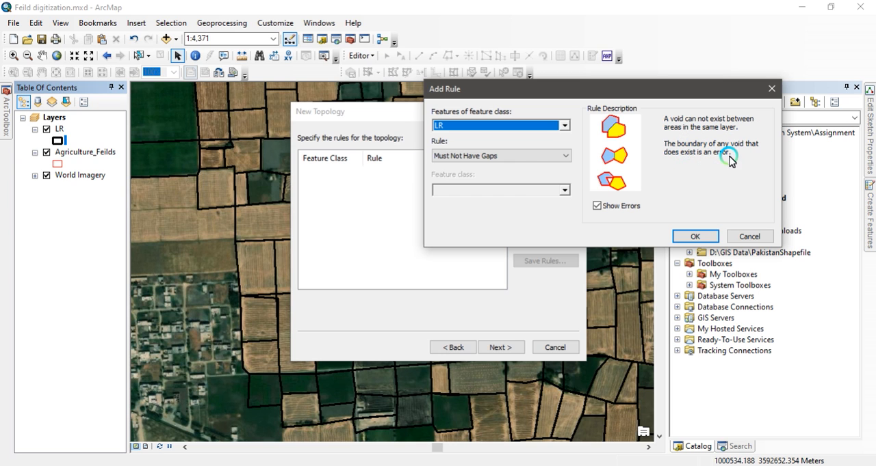
left_click(695, 236)
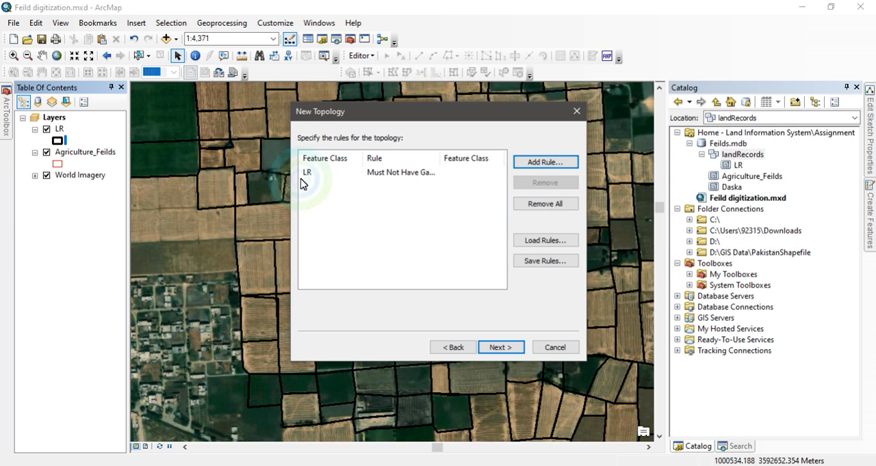
left_click_drag(442, 158, 470, 158)
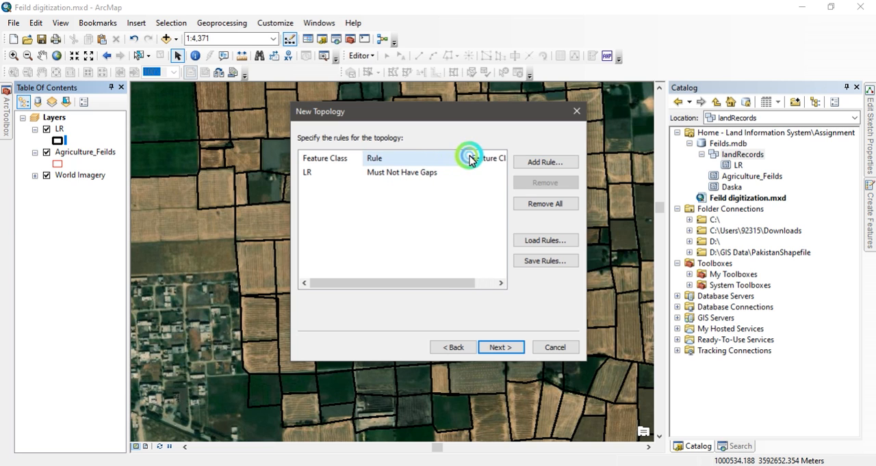
- Add a second topology rule, Must Not Overlap, for the LR feature class
left_click(540, 164)
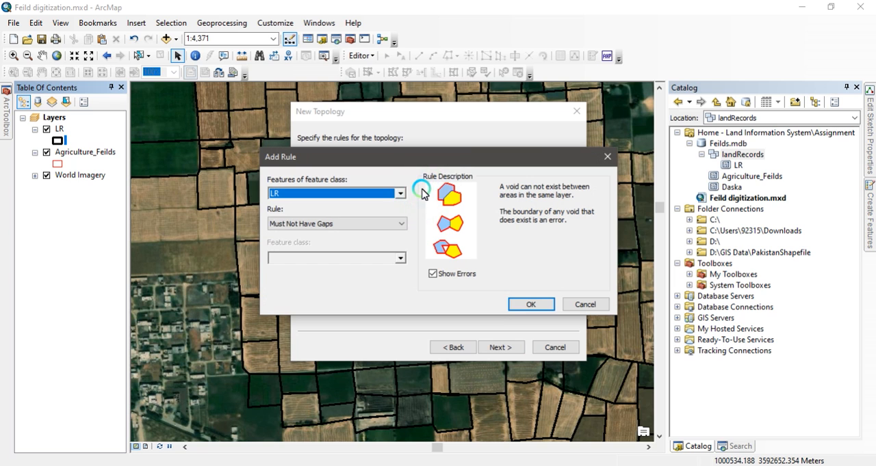
left_click(401, 224)
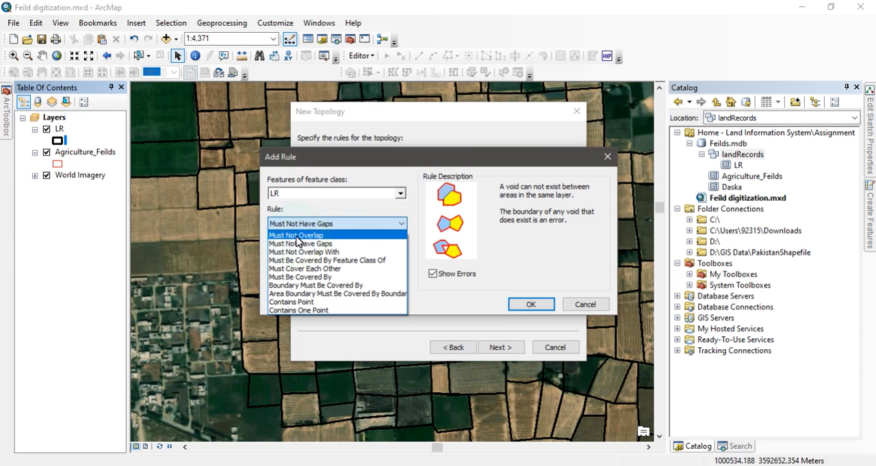
left_click(314, 237)
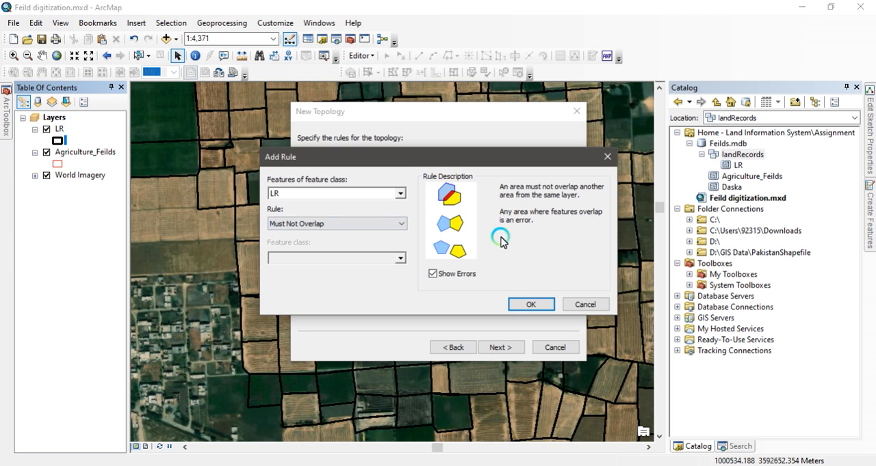
left_click(526, 305)
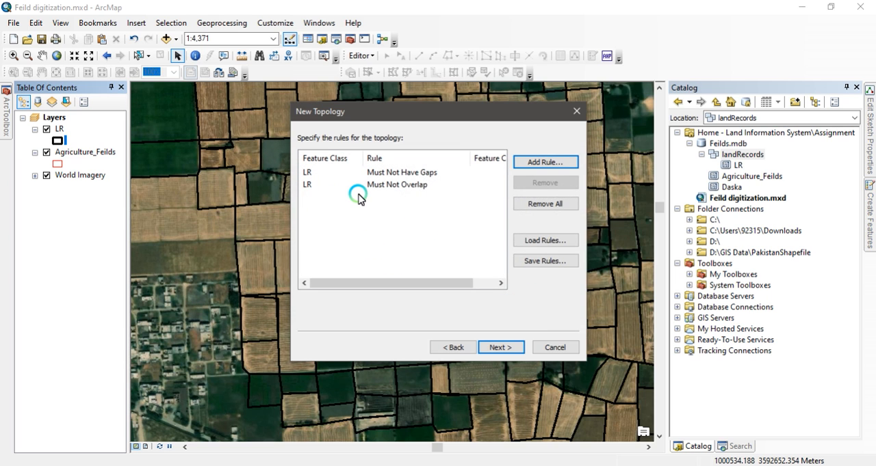
- Review the cluster tolerance in the topology summary, finish creating the topology and validate it
left_click(503, 349)
left_click(503, 349)
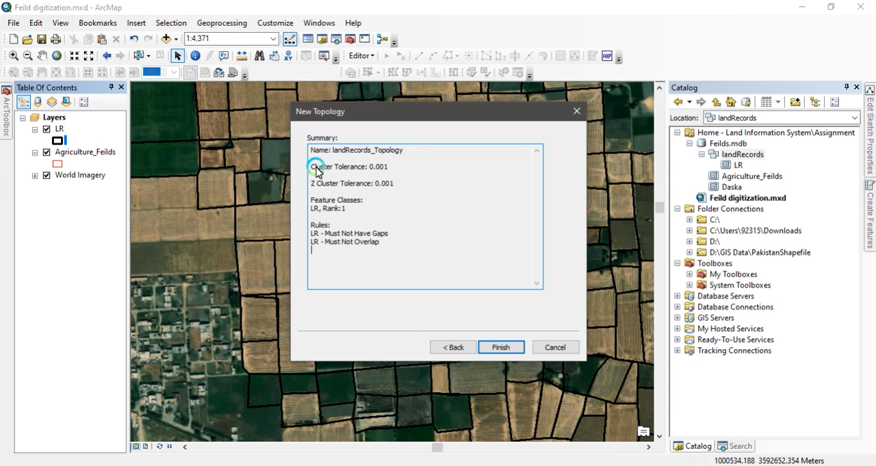
left_click_drag(314, 167, 390, 167)
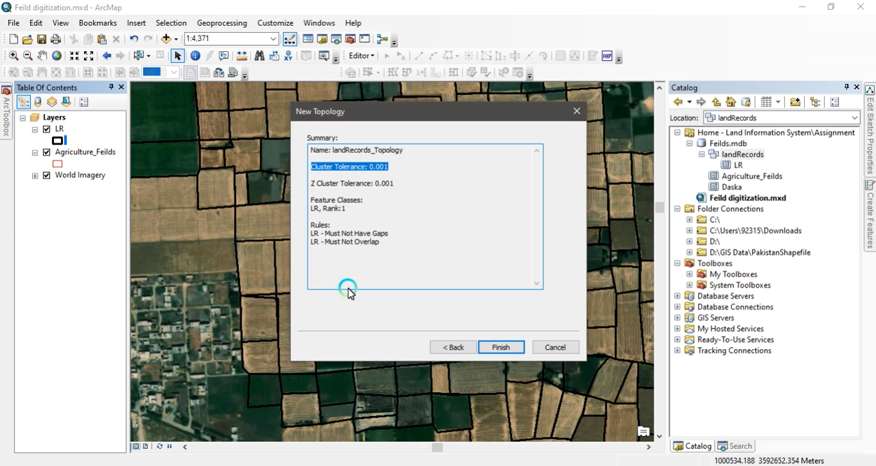
left_click(502, 347)
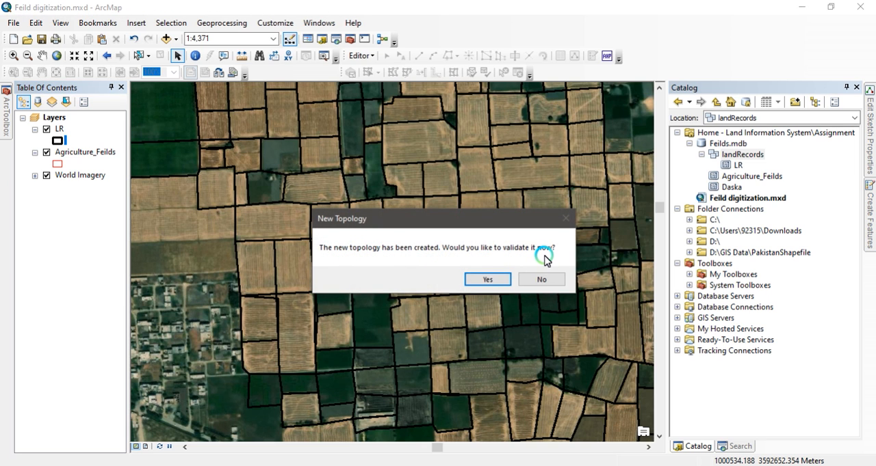
left_click(486, 280)
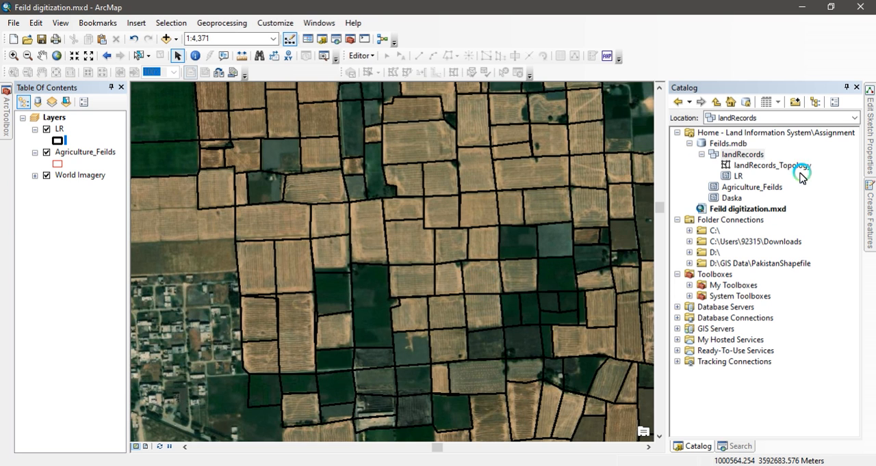
- Add landRecords_Topology to the map together with all feature classes that participate in it
left_click(744, 169)
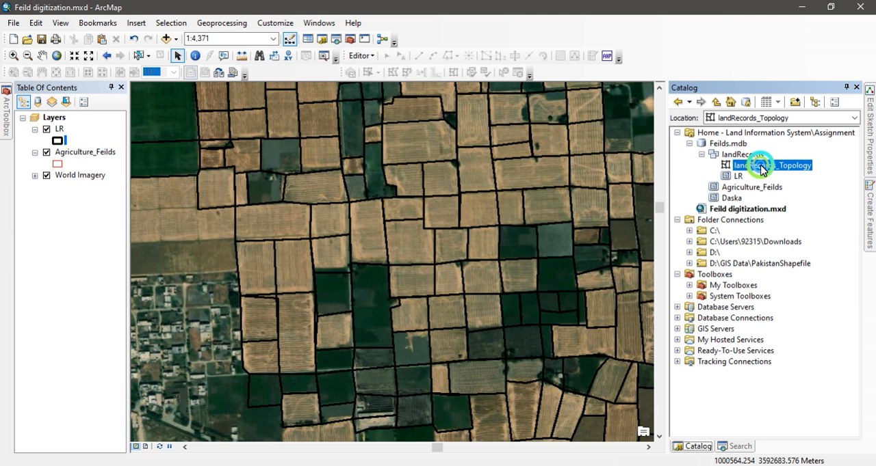
left_click_drag(762, 170, 501, 178)
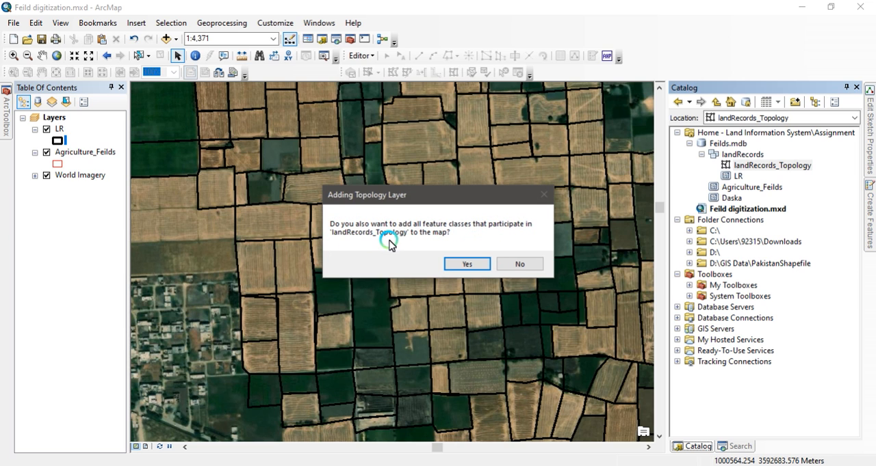
left_click(466, 264)
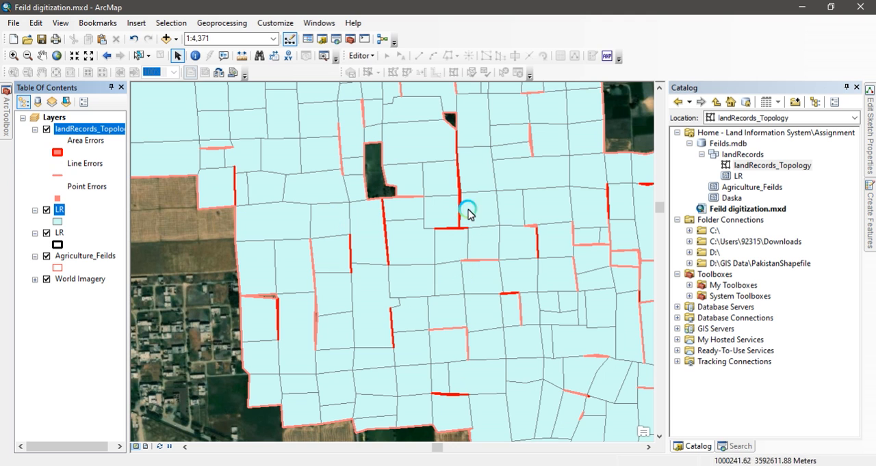
- Apply the Hollow symbol to the newly added LR layer directly below the topology layer
left_click(57, 222)
left_click(287, 200)
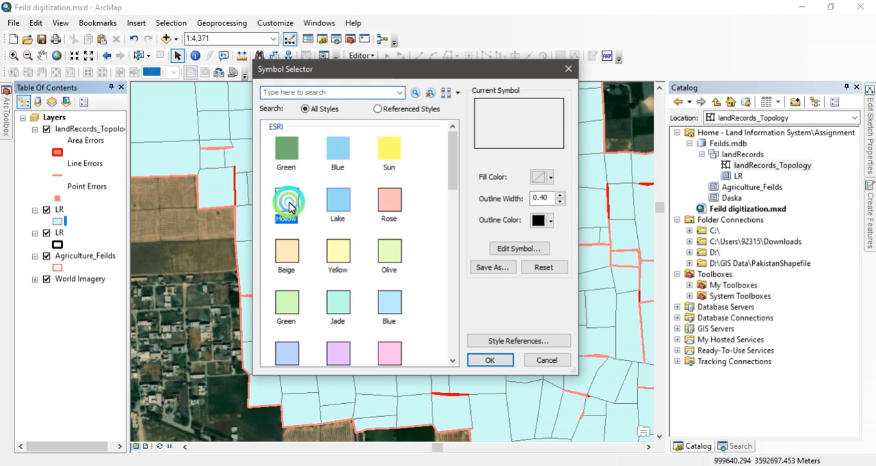
left_click(516, 341)
left_click(490, 360)
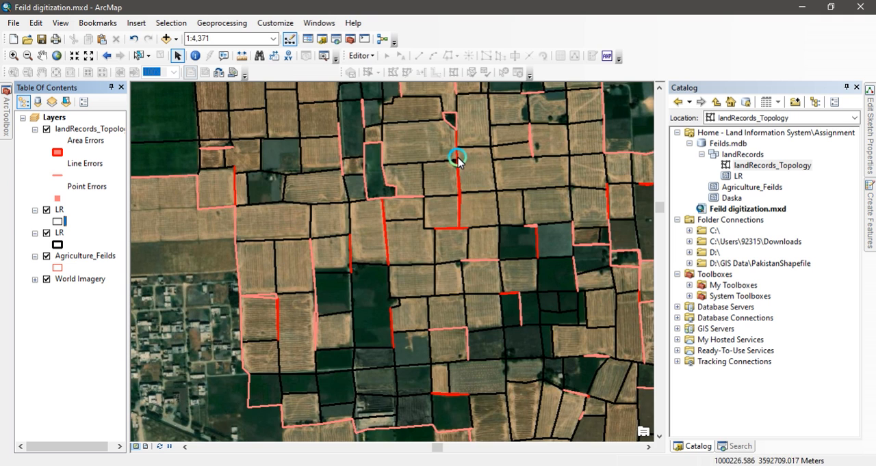
- Collapse the older duplicate LR layer's legend, then hide that layer and the Agriculture_Feilds layer
left_click(36, 234)
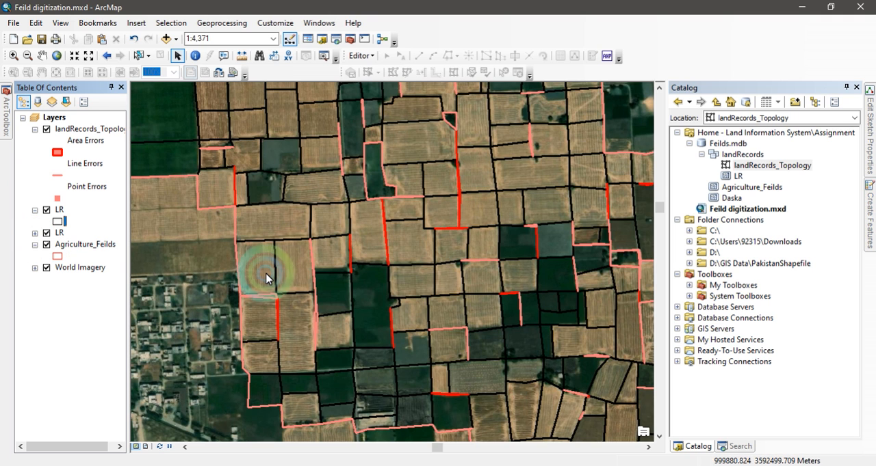
left_click(46, 233)
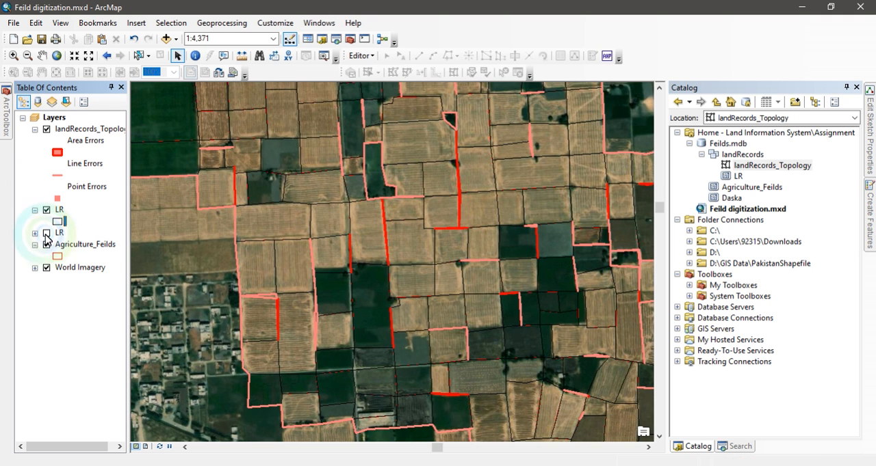
left_click(47, 245)
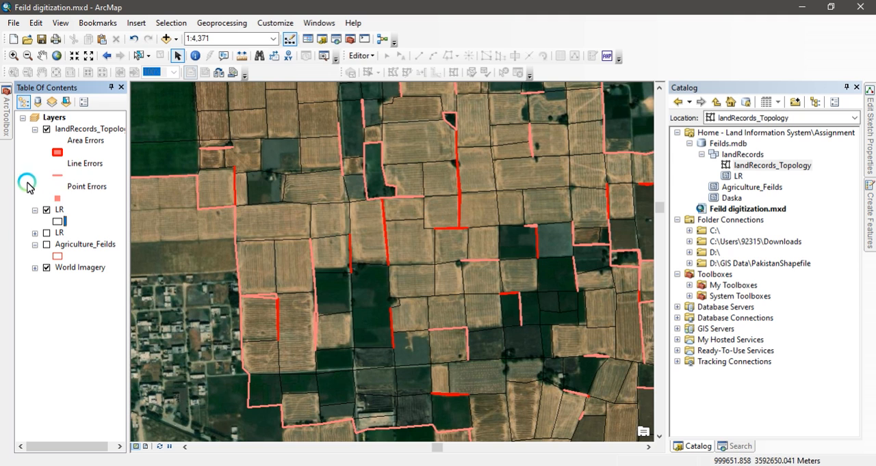
- Zoom in on the central fields around the marked topology errors to examine them
left_click(13, 56)
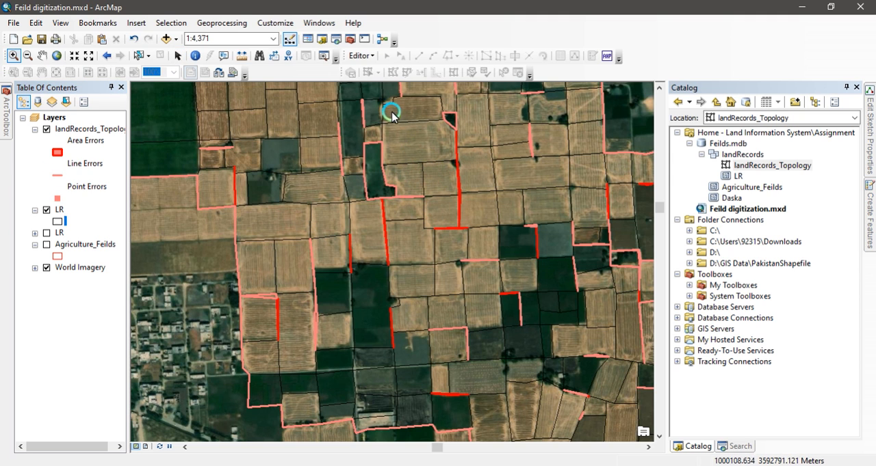
left_click_drag(391, 113, 597, 304)
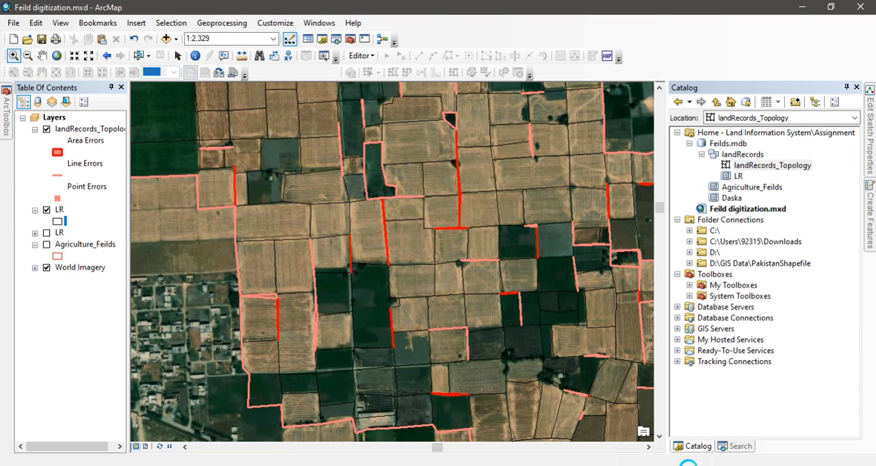
left_click(716, 465)
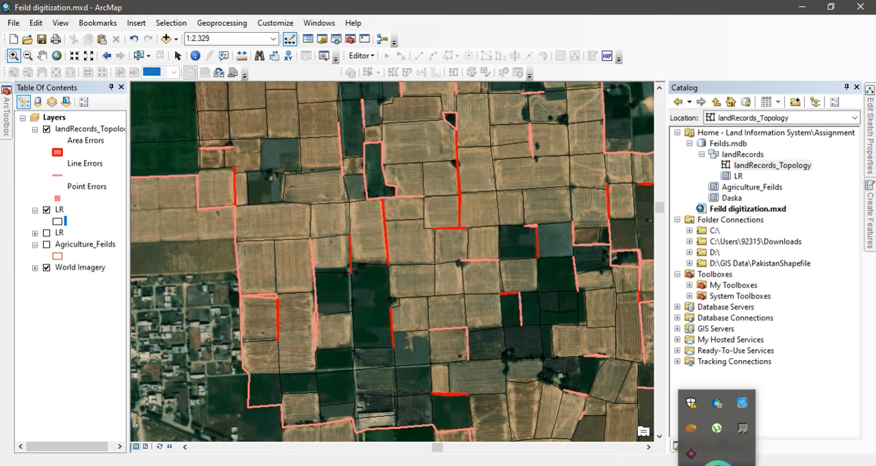
right_click(717, 402)
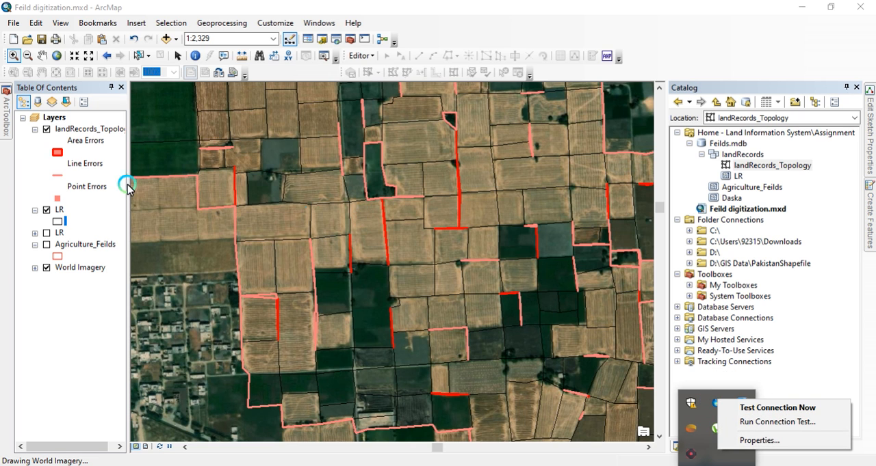
- Zoom in closer on the topology errors in the central fields and test the ArcGIS Online connection
left_click(518, 287)
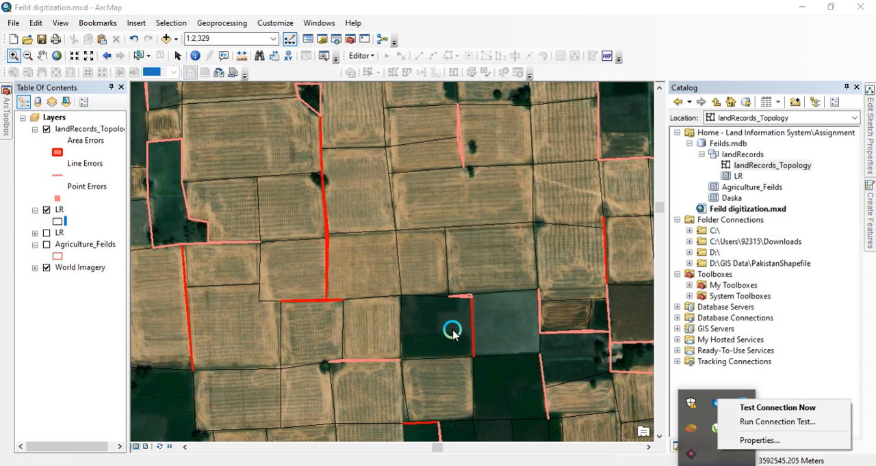
left_click(755, 411)
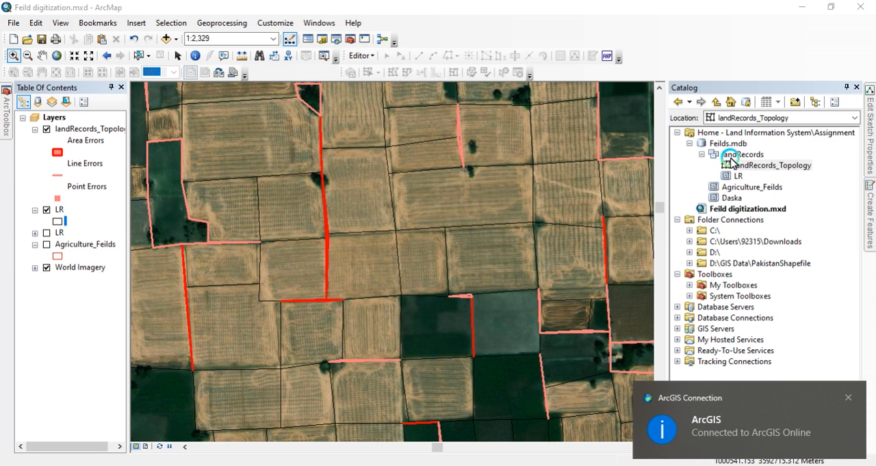
- Hide the Topology toolbar and show it again
right_click(671, 54)
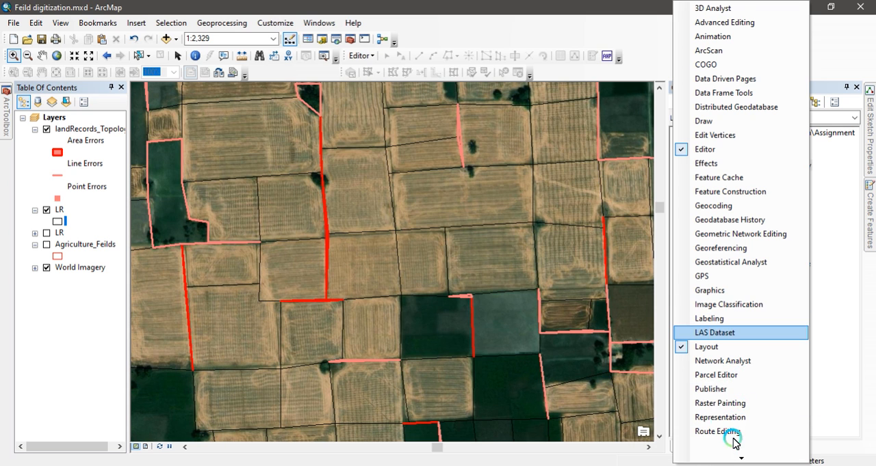
mouse_move(740, 458)
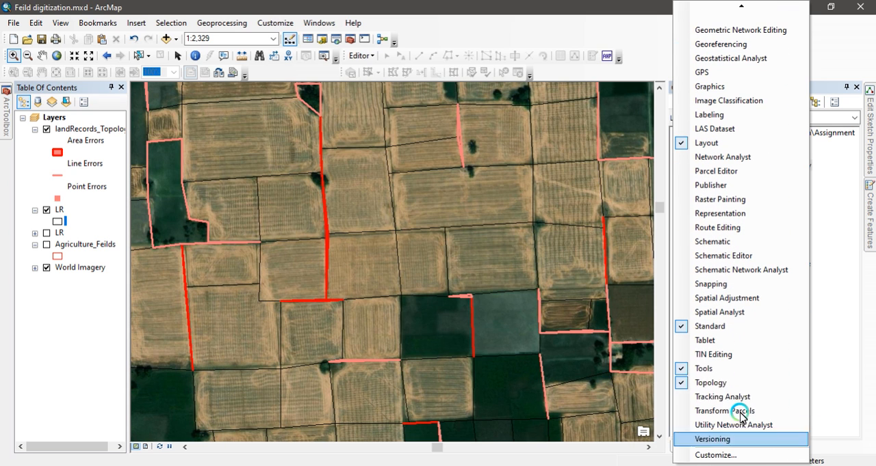
left_click(719, 384)
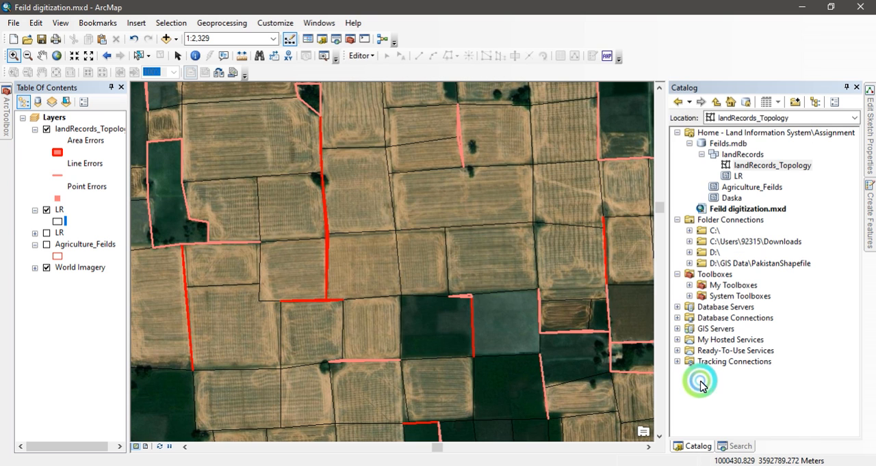
right_click(663, 60)
mouse_move(730, 456)
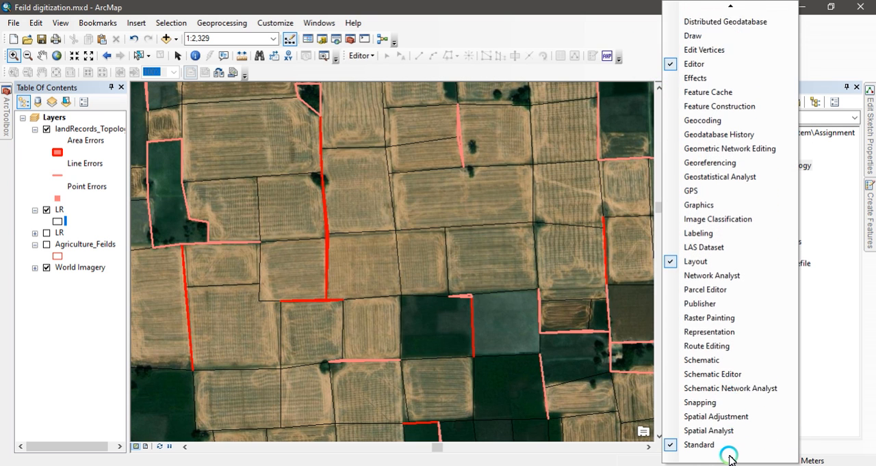
left_click(699, 430)
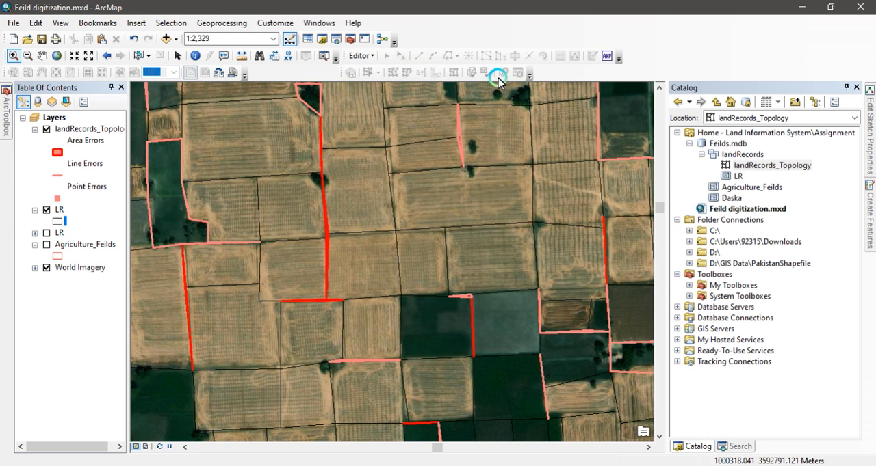
- Start an edit session and open the Error Inspector for the topology
left_click(363, 57)
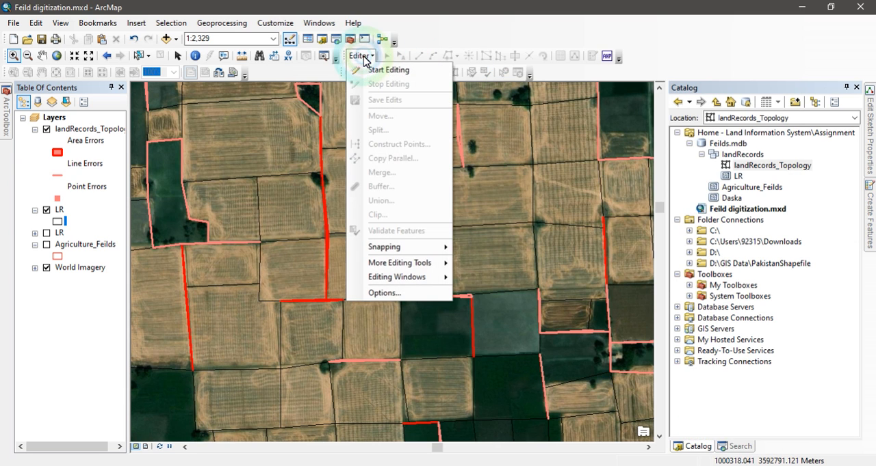
left_click(379, 73)
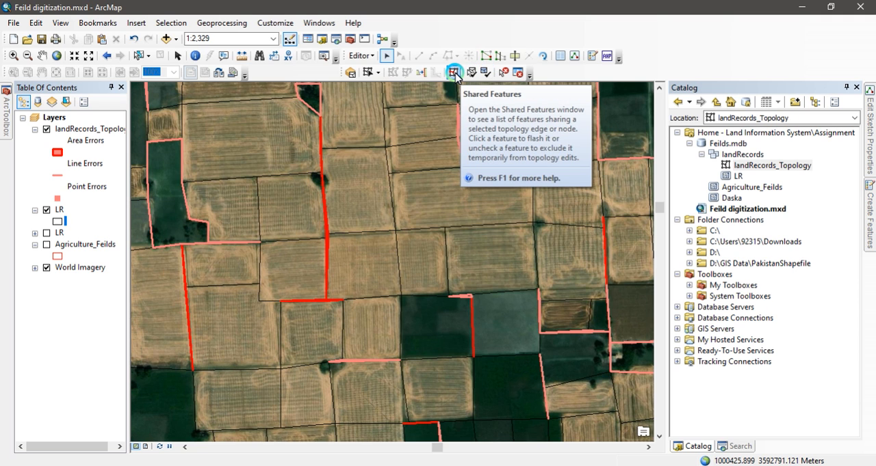
left_click(518, 72)
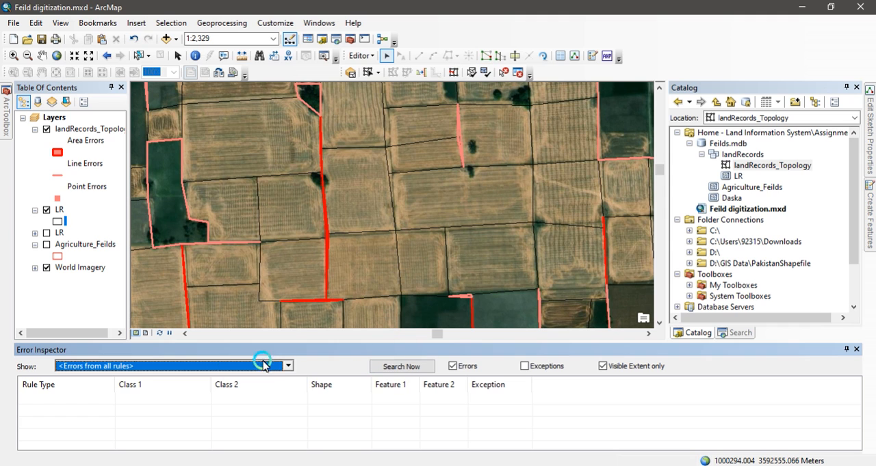
- Search the visible extent for errors of the rule LR - Must Not Have Gaps and look through the list
left_click(288, 367)
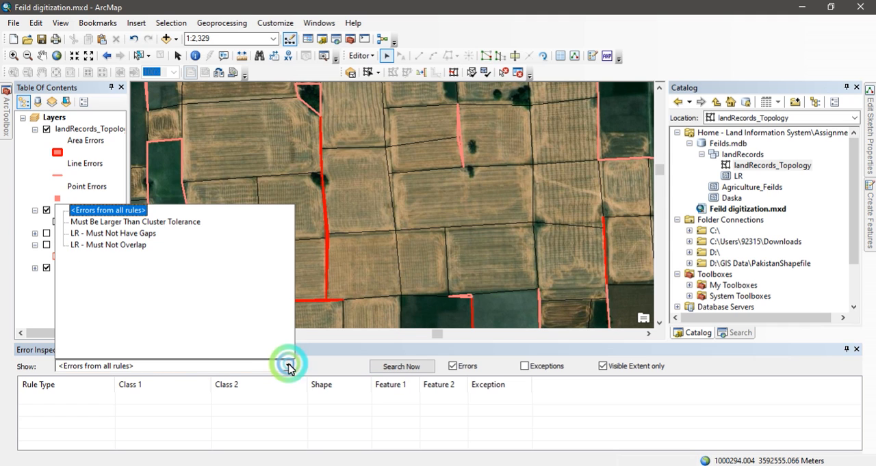
left_click(104, 234)
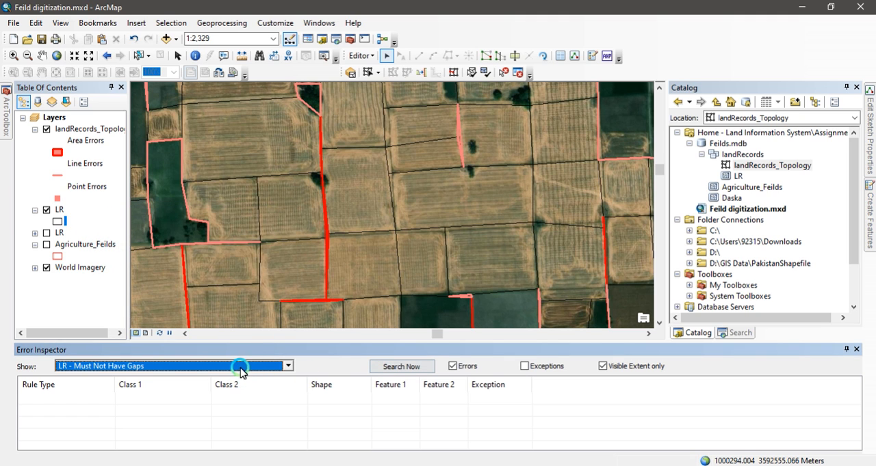
left_click(408, 370)
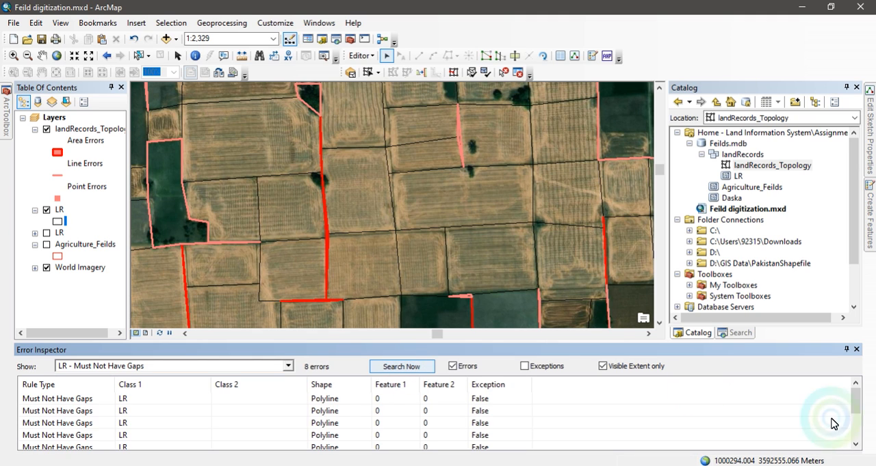
left_click(855, 414)
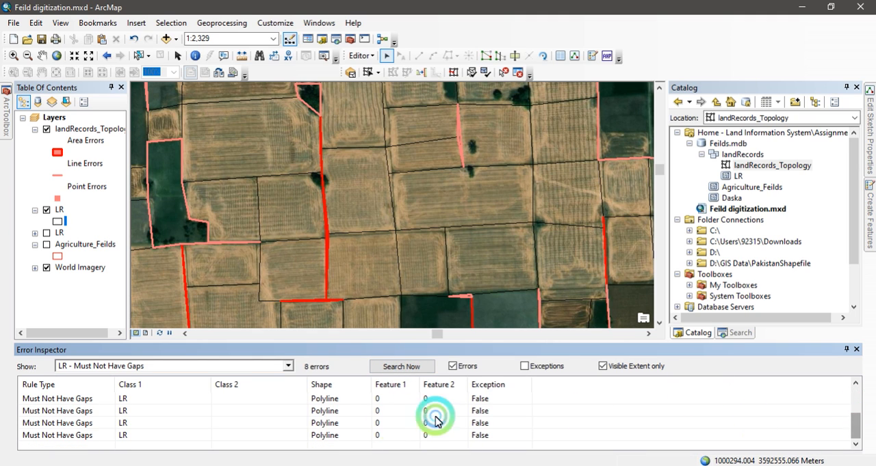
- Select the gap error outlining the dark green L-shaped field and zoom the map to it
left_click(68, 401)
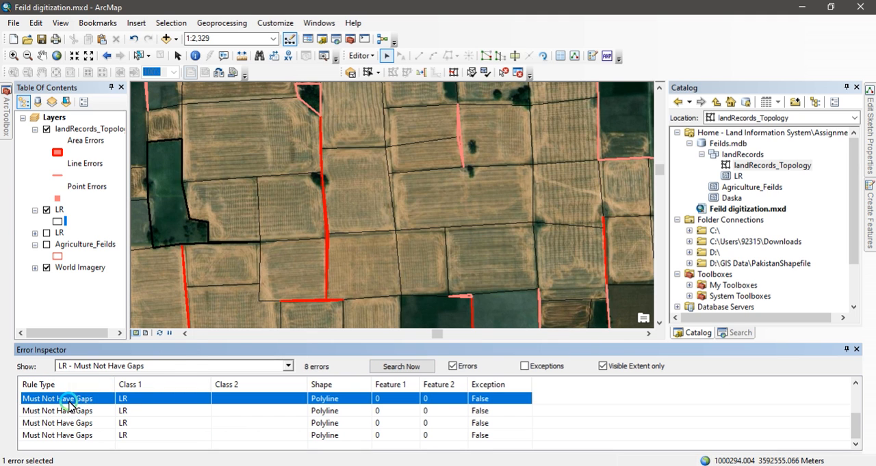
right_click(68, 402)
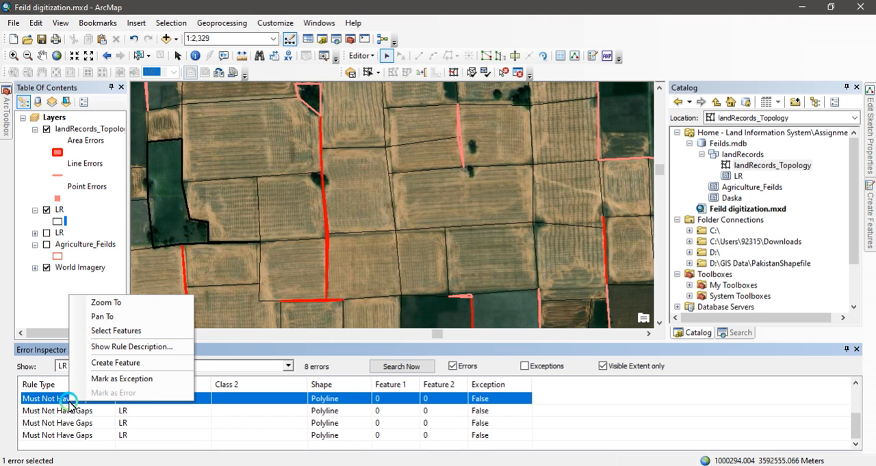
left_click(113, 303)
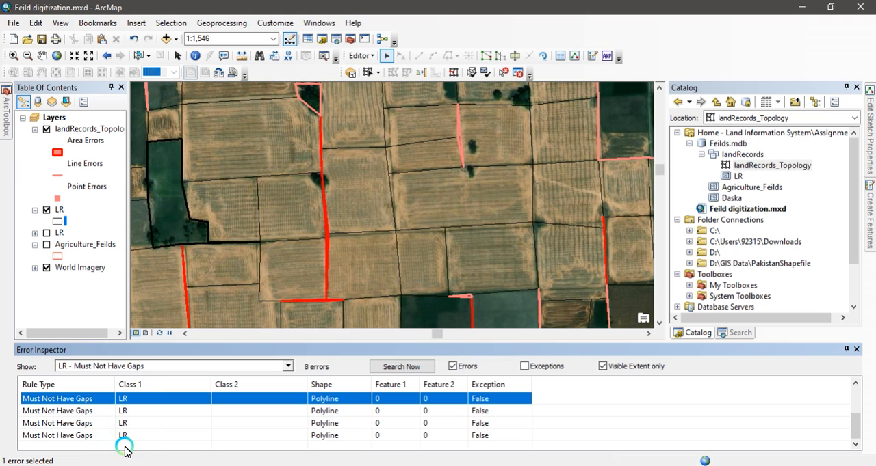
left_click(346, 376)
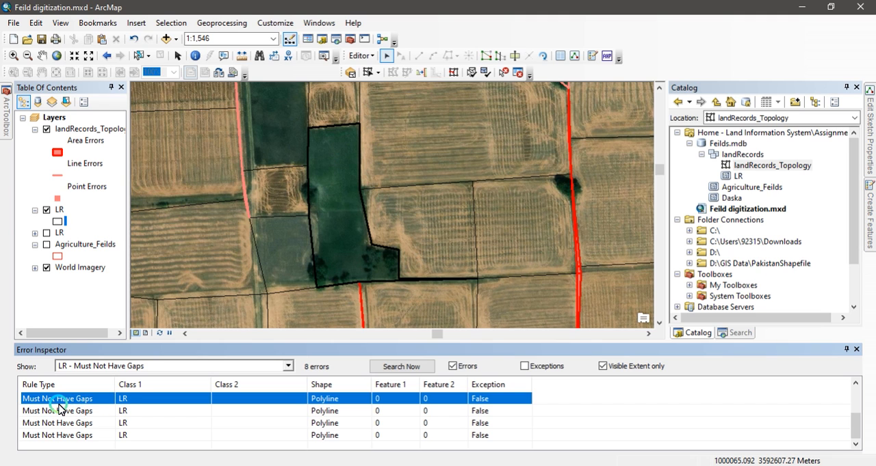
- Select the LR polygons around the gap one by one to check them, finishing with the small field west of it
left_click(419, 173)
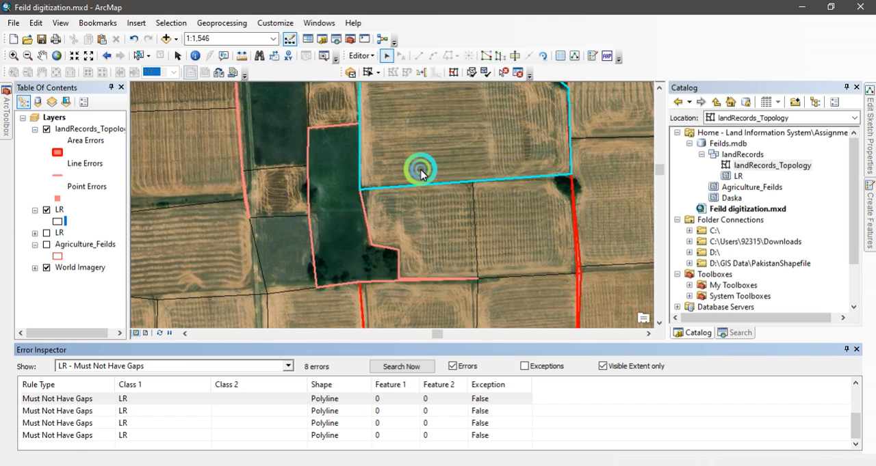
left_click(425, 214)
left_click(186, 168)
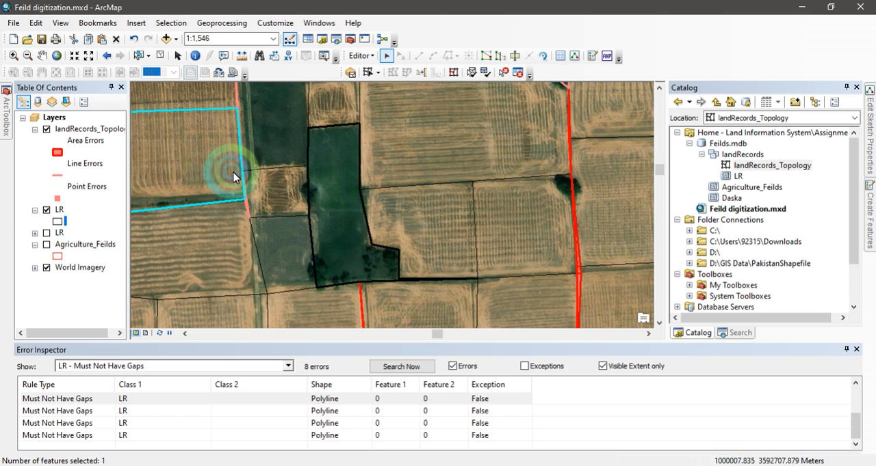
left_click(260, 192)
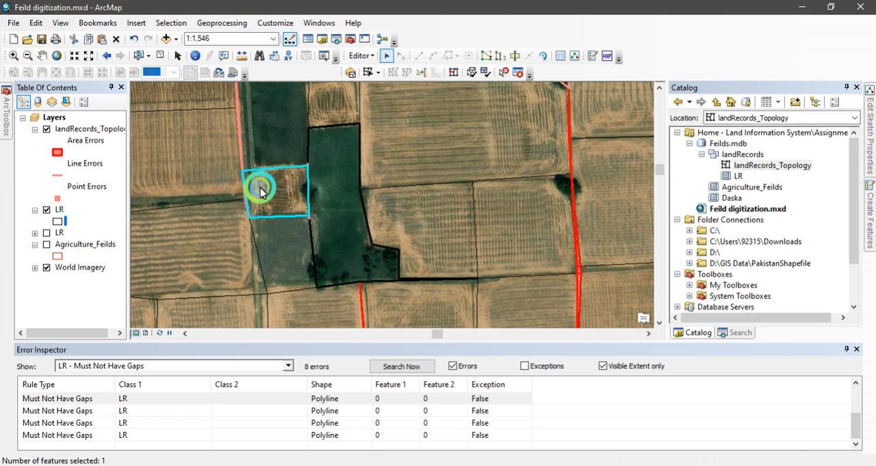
- Search the visible extent for errors of the rule LR - Must Not Overlap and look through the list
left_click(286, 367)
left_click(117, 248)
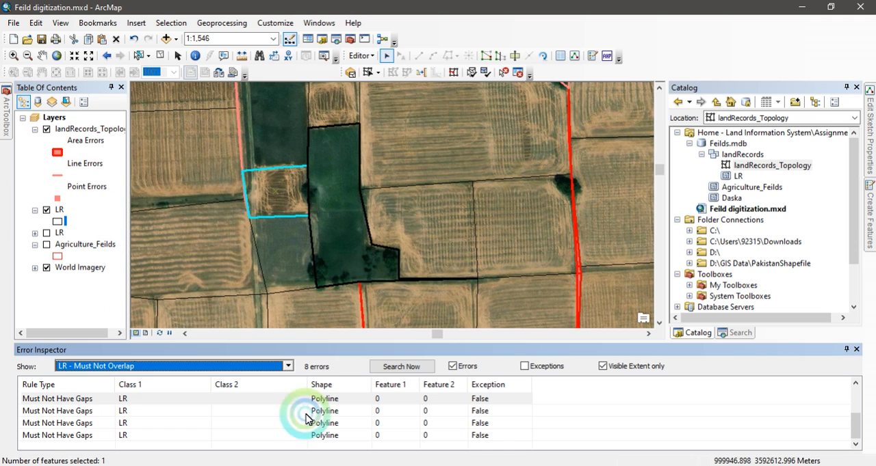
left_click(413, 366)
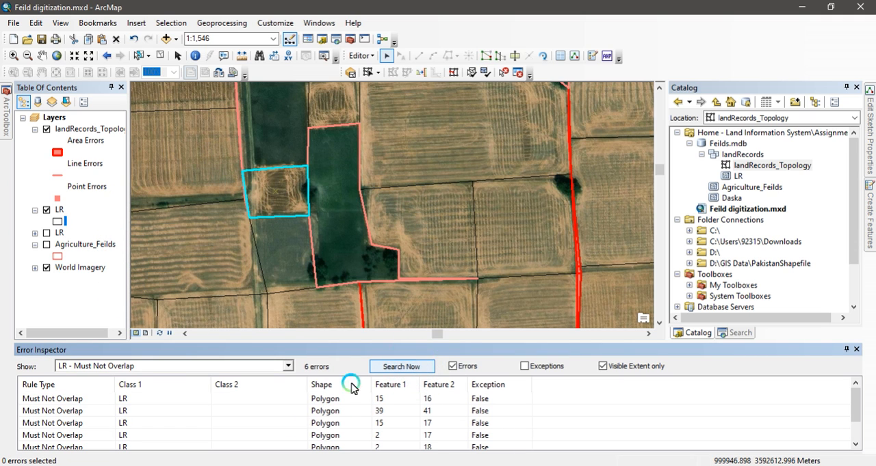
left_click_drag(857, 406, 853, 384)
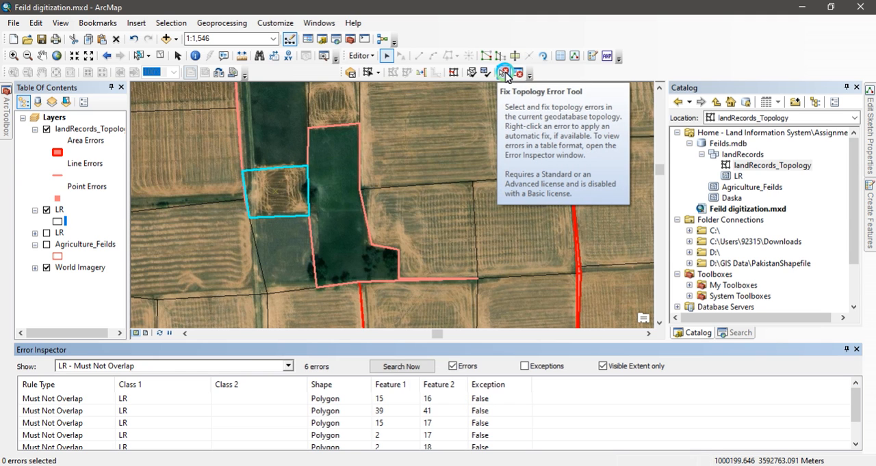
- Activate the Fix Topology Error tool, switch back to the Edit tool, and check the gap area and the small field beside it for polygons
left_click(505, 73)
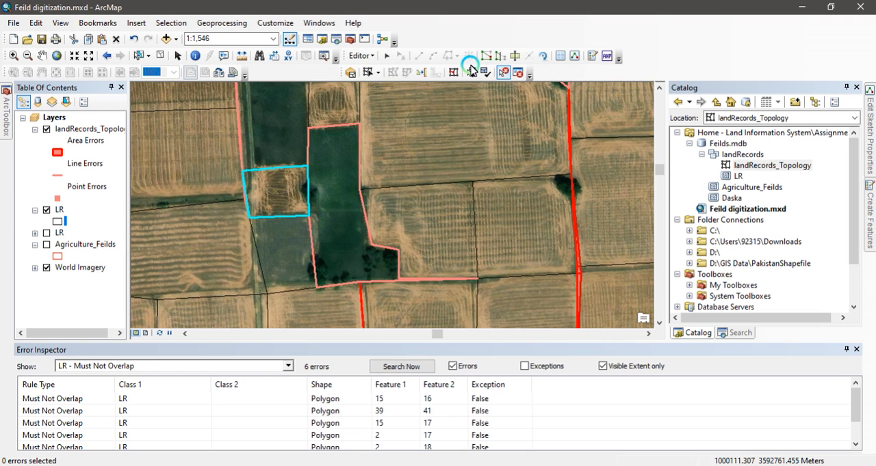
left_click(385, 55)
left_click(340, 238)
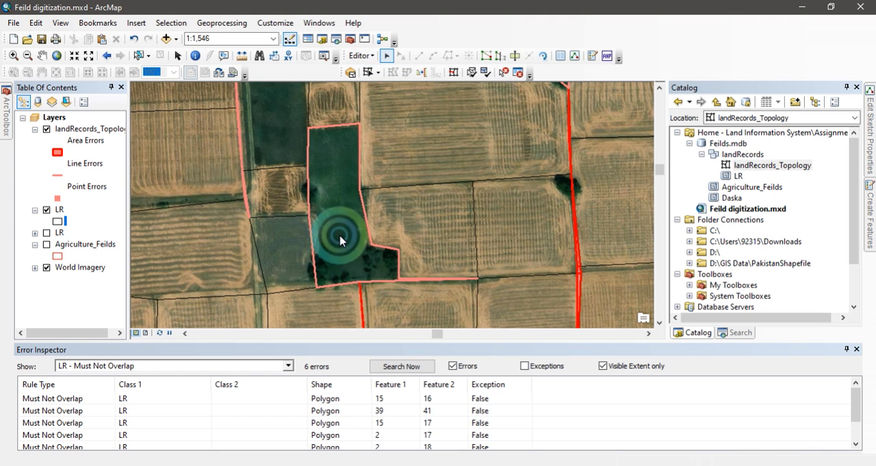
left_click(303, 207)
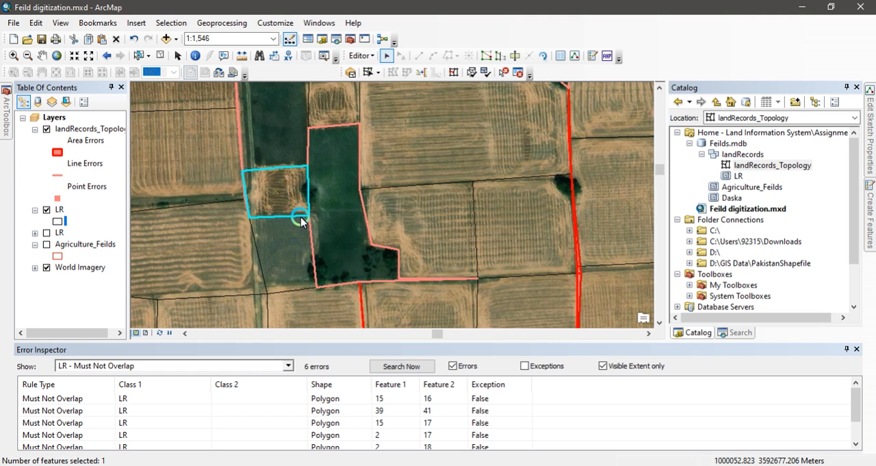